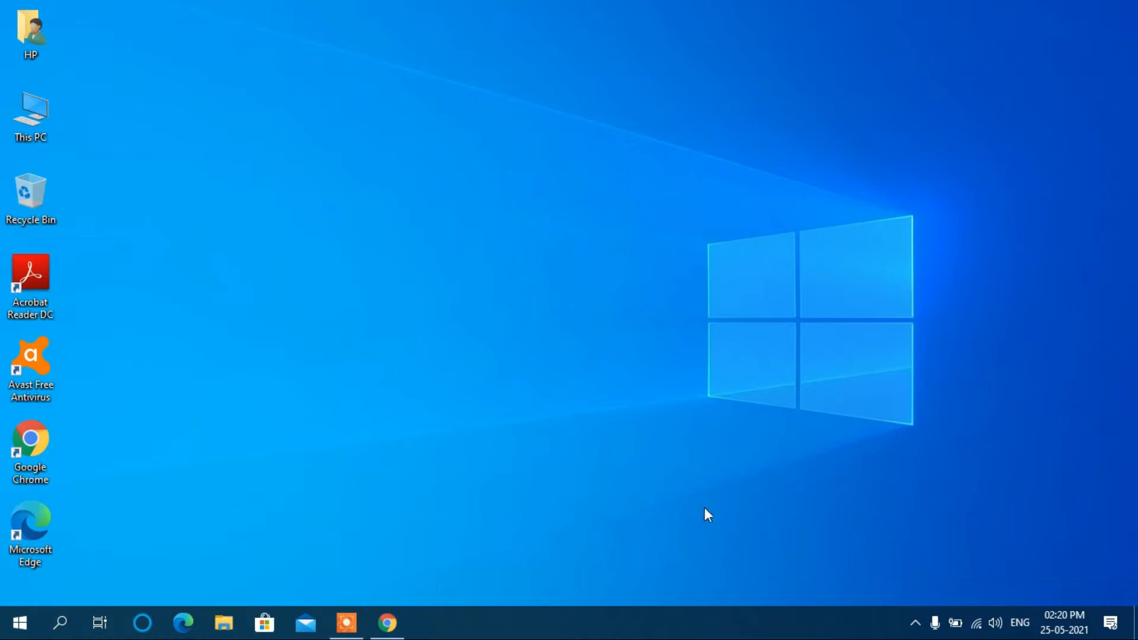
Switch to Google Chrome and open the Download VMware Workstation Pro search result in a new tab.
{"action": "double_click", "coordinate": [31, 441]}
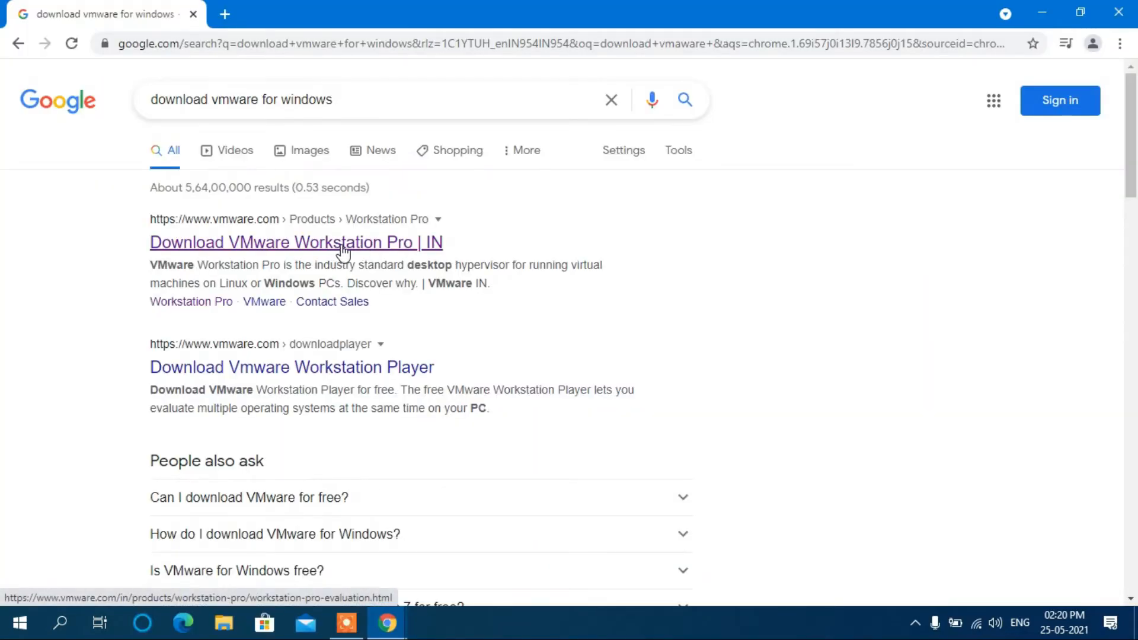
{"action": "right_click", "coordinate": [343, 251]}
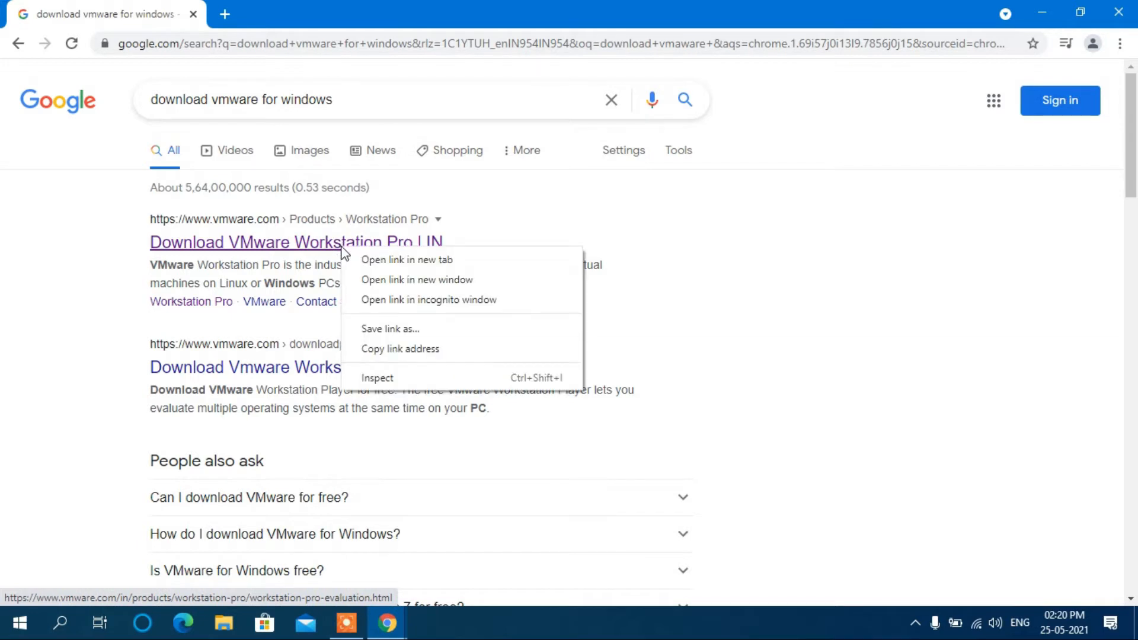
{"action": "left_click", "coordinate": [380, 255]}
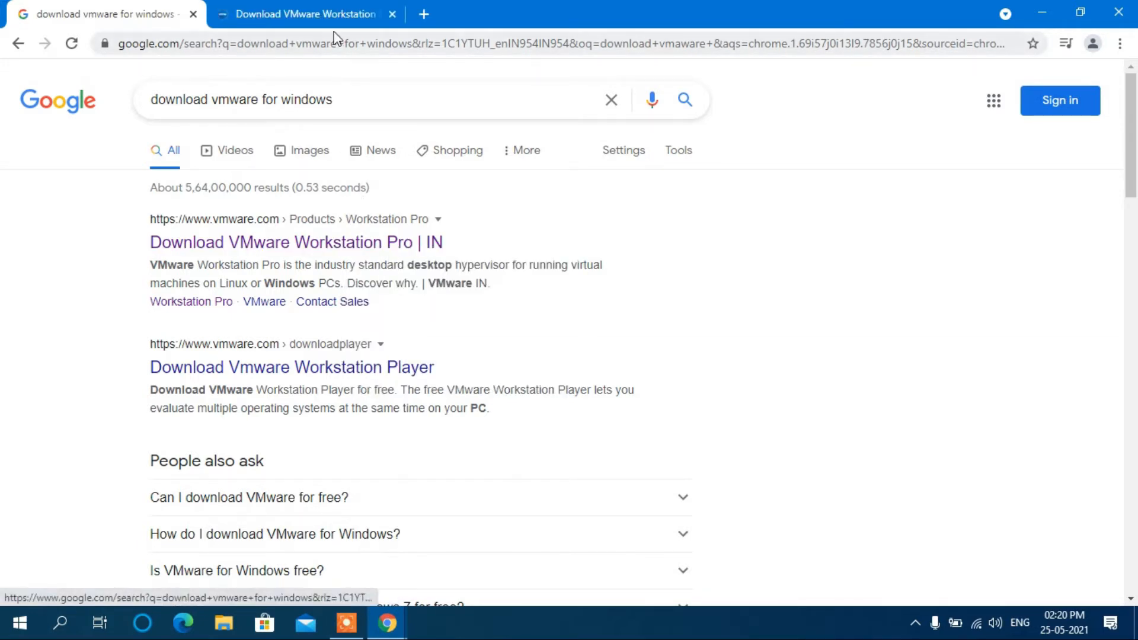
{"action": "left_click", "coordinate": [332, 16]}
Start the Workstation 16 Pro for Windows download from the VMware page and cancel it.
{"action": "scroll", "coordinate": [341, 189], "scroll_direction": "down", "scroll_amount": 4}
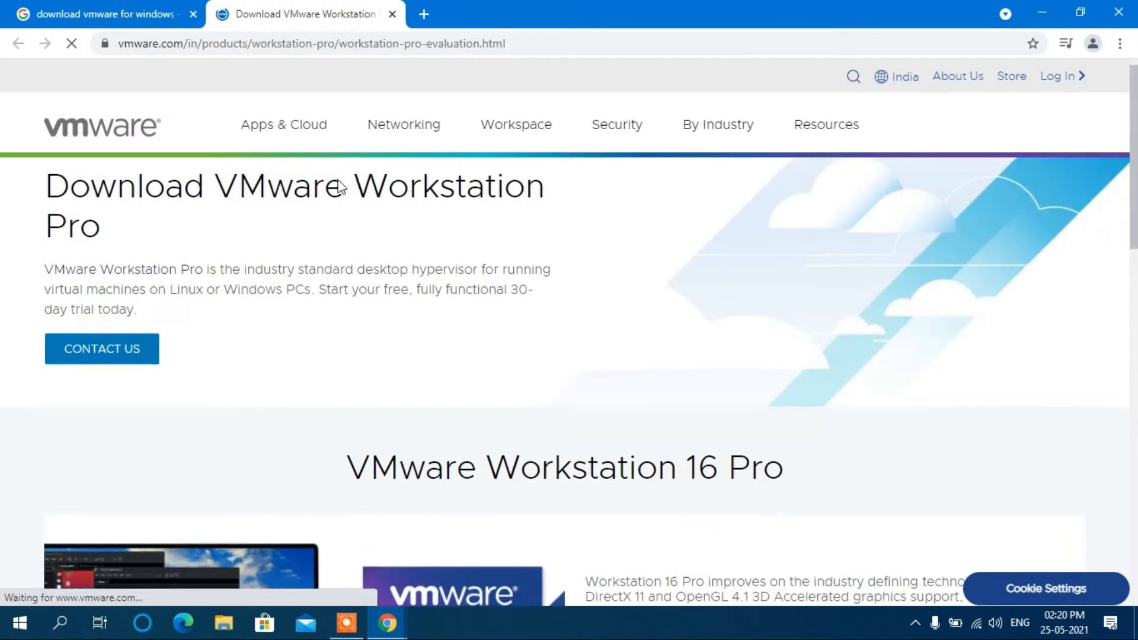
{"action": "scroll", "coordinate": [343, 189], "scroll_direction": "down", "scroll_amount": 5}
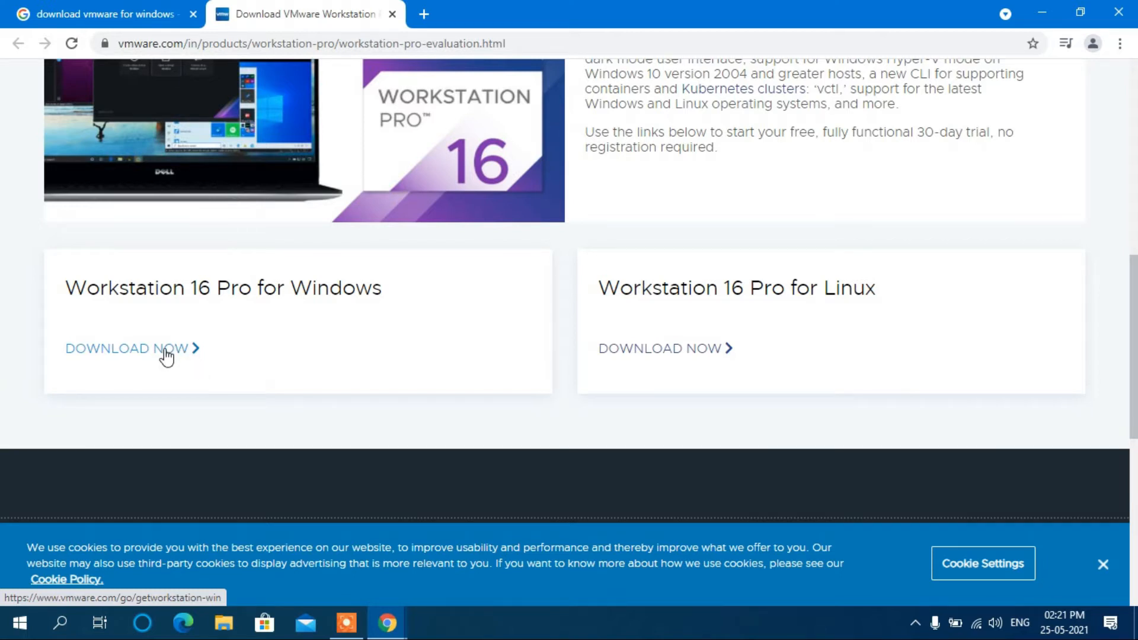
{"action": "left_click", "coordinate": [165, 354]}
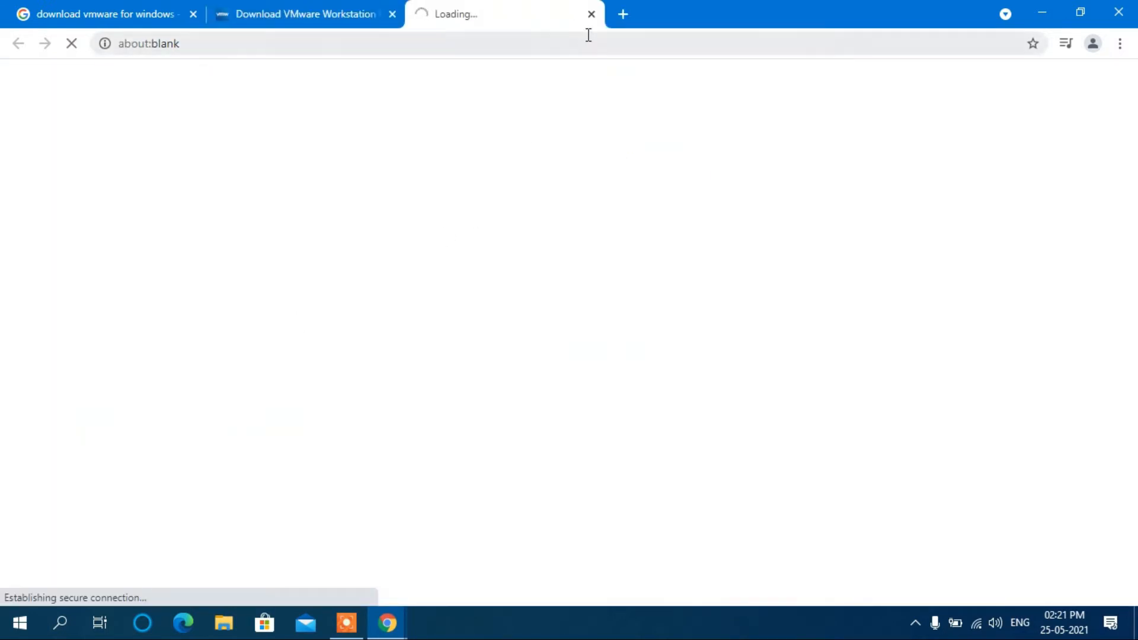
{"action": "left_click", "coordinate": [591, 14]}
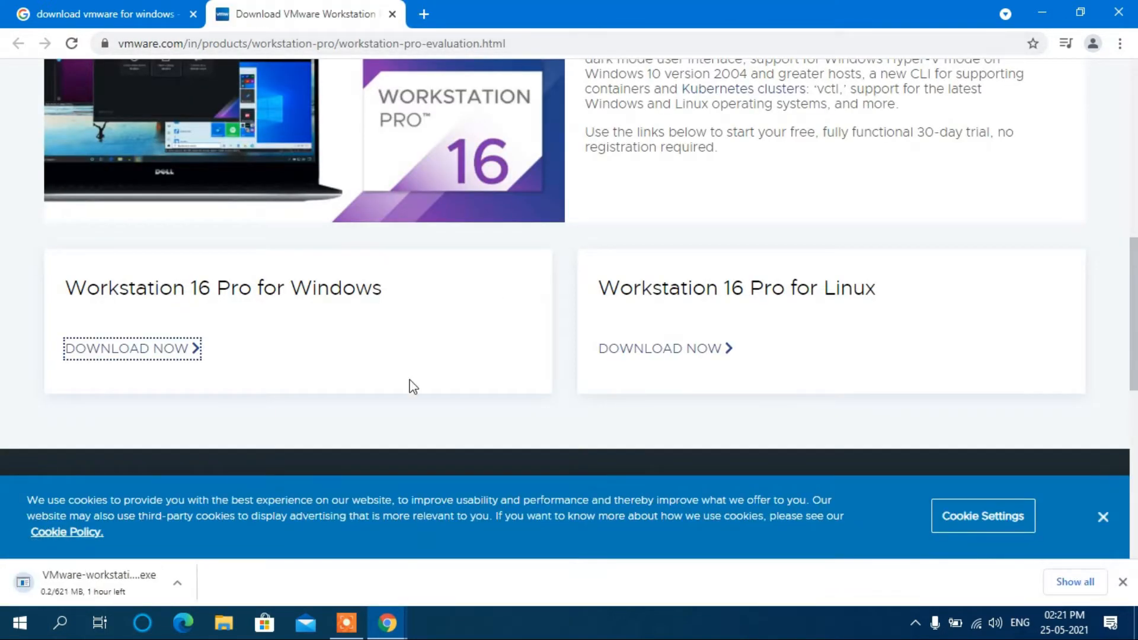
{"action": "left_click", "coordinate": [176, 583]}
{"action": "left_click", "coordinate": [208, 557]}
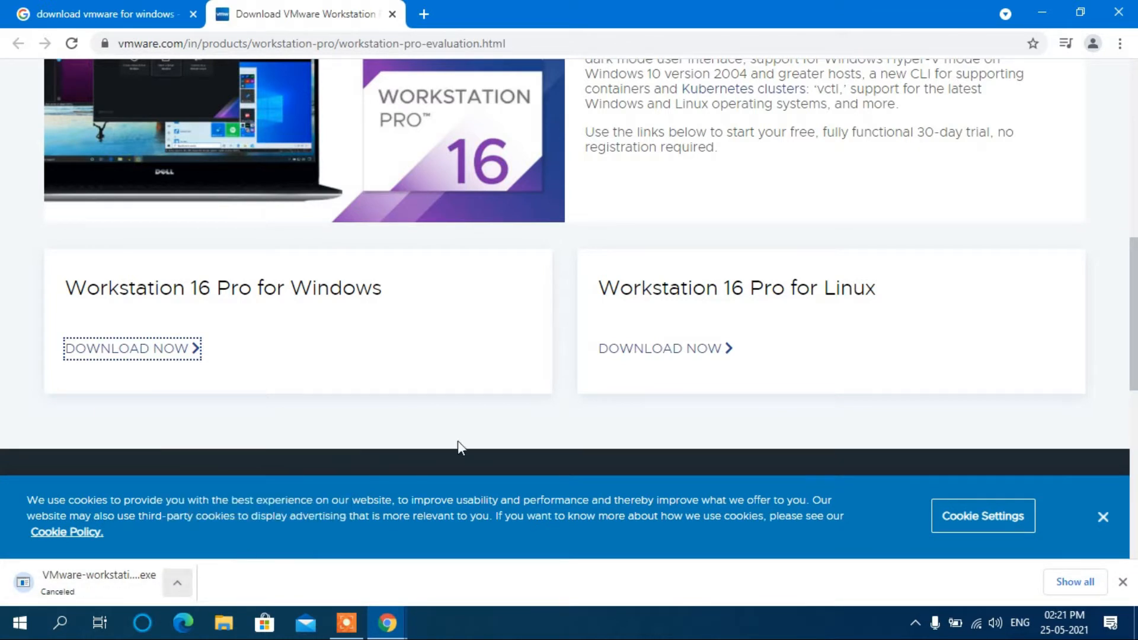
Run the existing VMware Workstation 16.1.2 installer from the Downloads folder in File Explorer and get the folder window out of the way.
{"action": "left_click", "coordinate": [1045, 10]}
{"action": "left_click", "coordinate": [252, 167]}
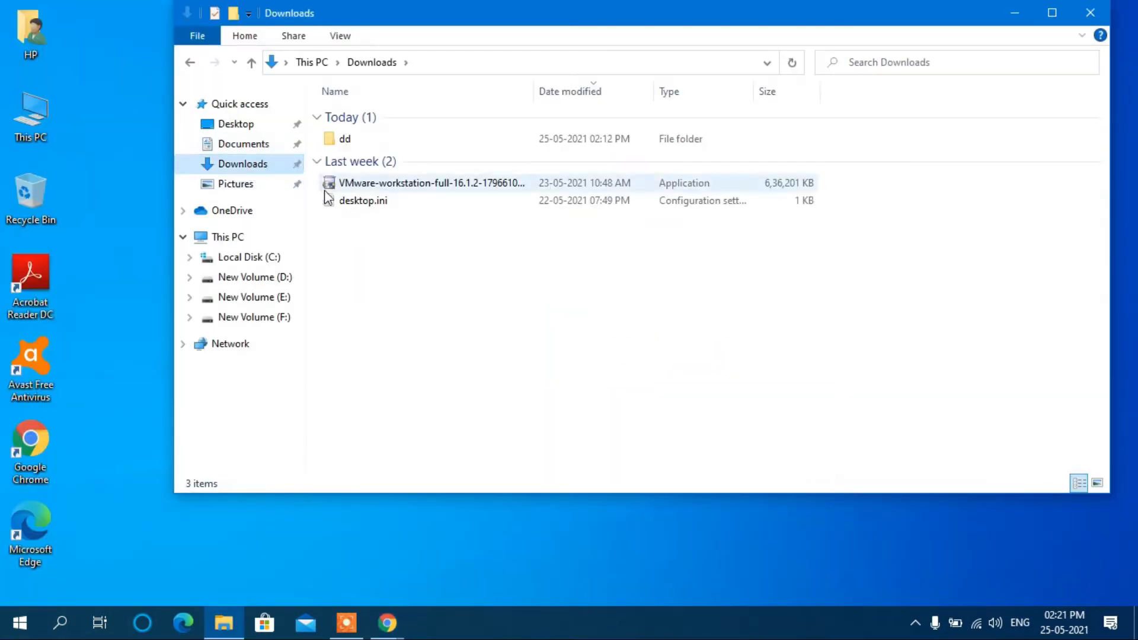
{"action": "left_click", "coordinate": [384, 185]}
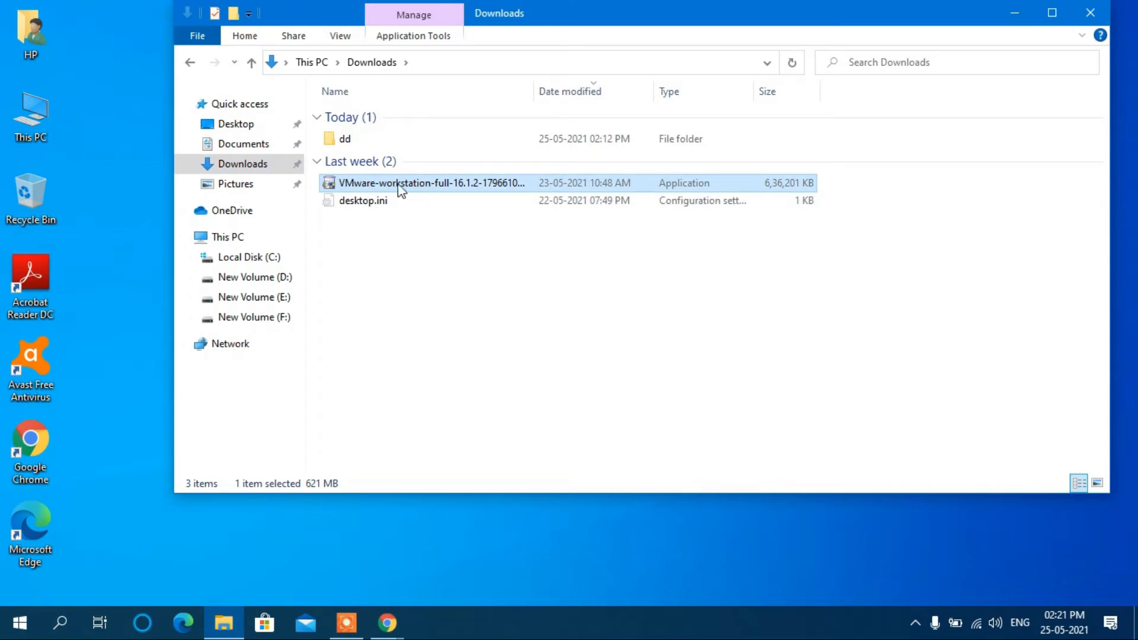
{"action": "double_click", "coordinate": [397, 186]}
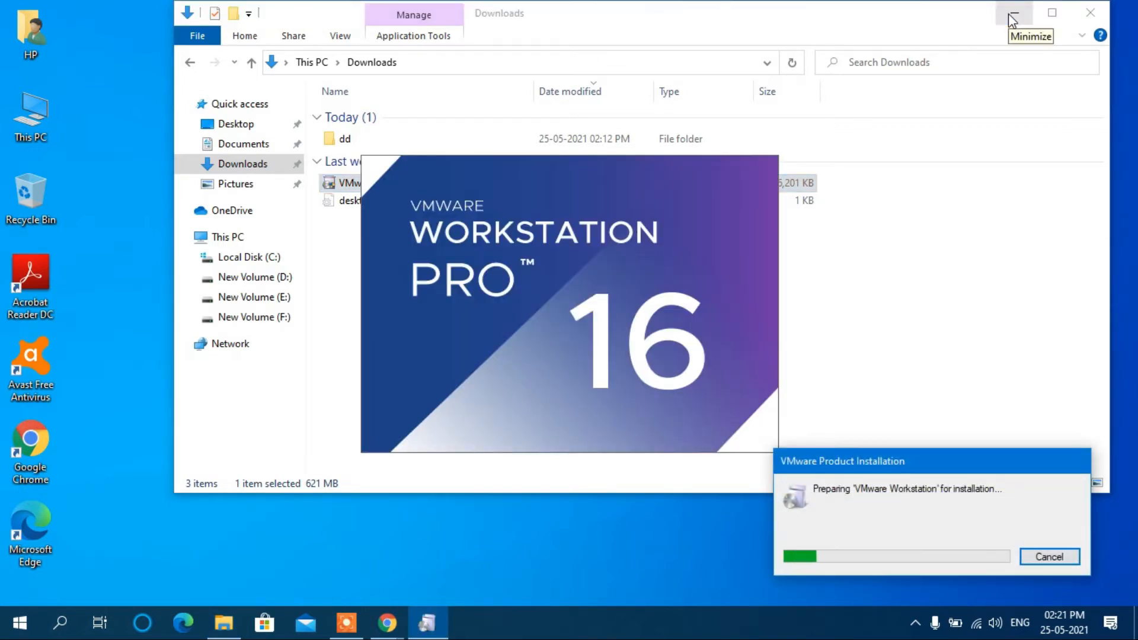
{"action": "left_click", "coordinate": [1013, 18]}
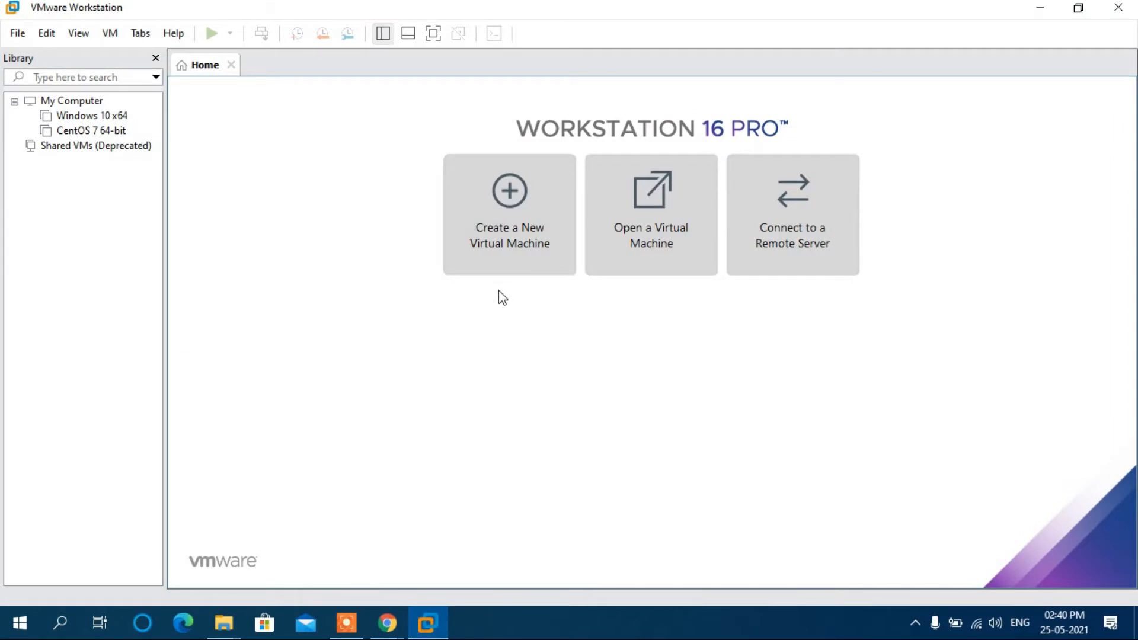
Start a new virtual machine with Custom (advanced) configuration, Workstation 16.x hardware compatibility and the operating system installed later.
{"action": "left_click", "coordinate": [518, 211]}
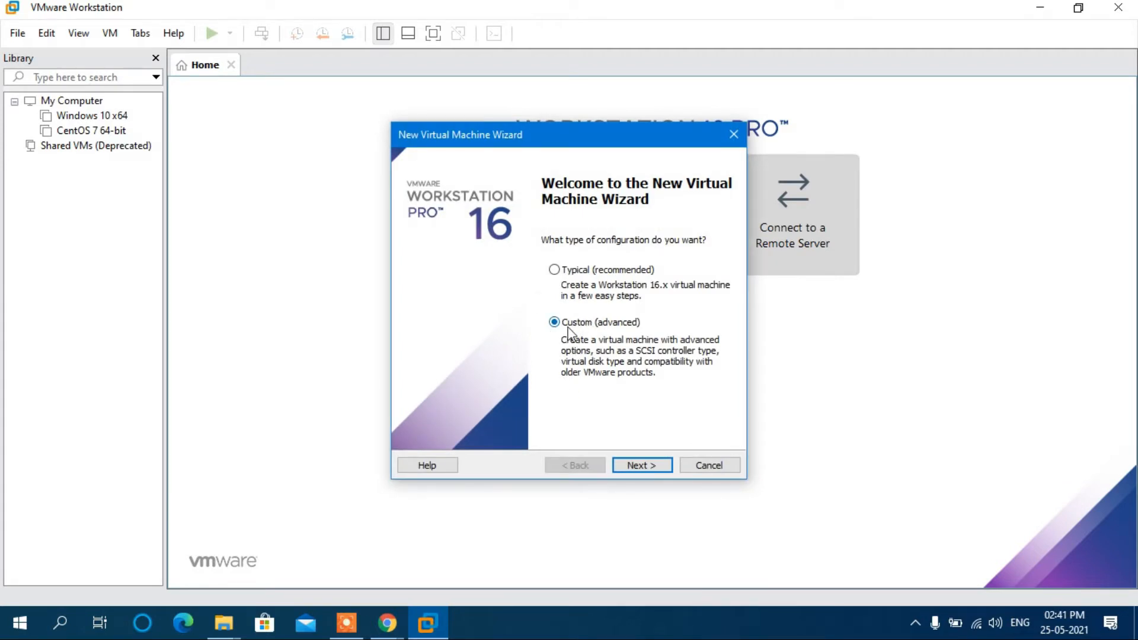
{"action": "left_click", "coordinate": [637, 467]}
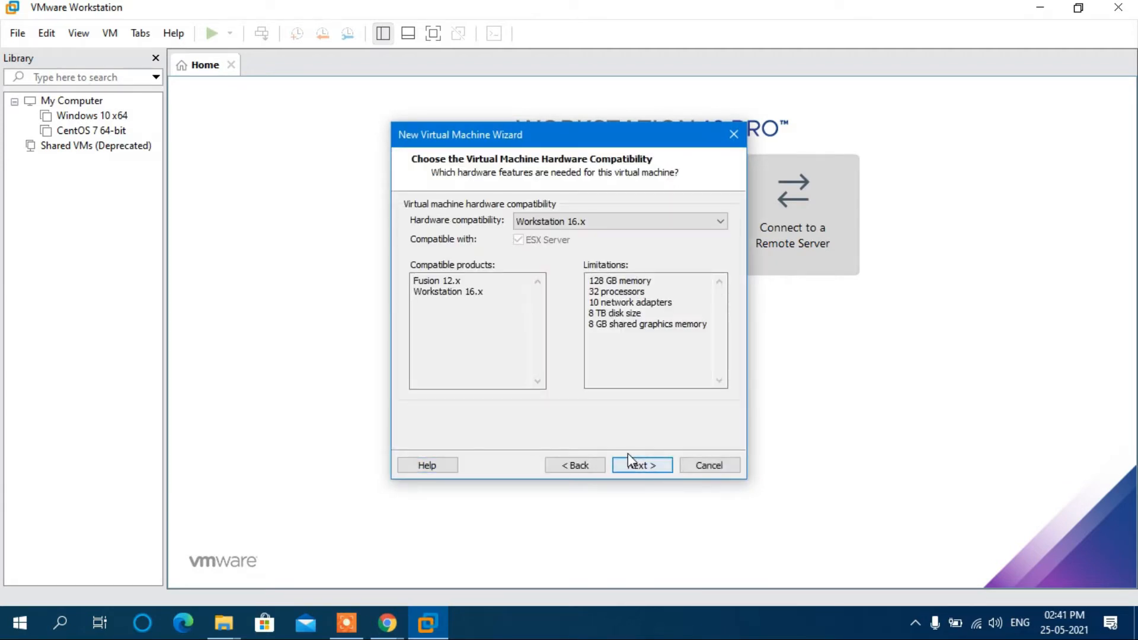
{"action": "left_click", "coordinate": [644, 470]}
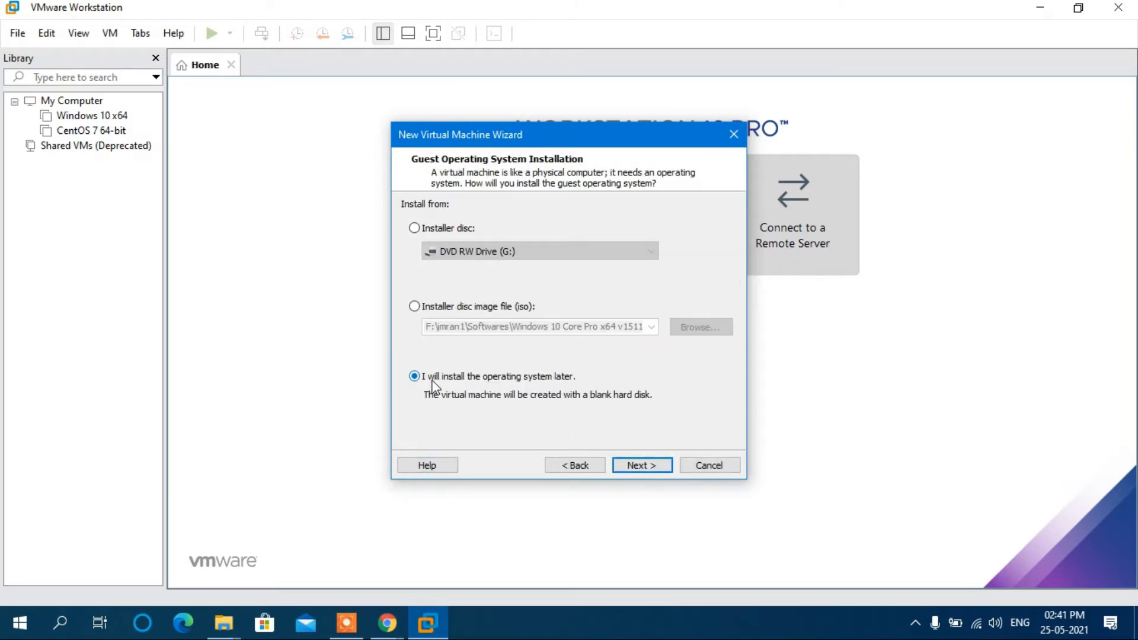
{"action": "left_click", "coordinate": [637, 464]}
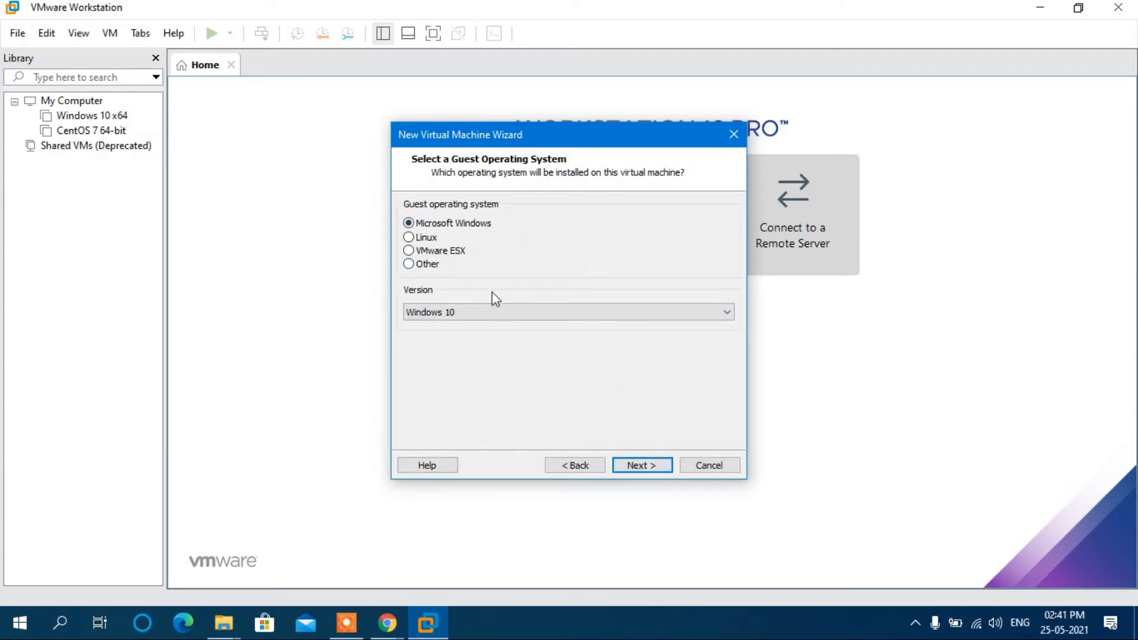
Choose Microsoft Windows as the guest operating system with version Windows 10 x64.
{"action": "left_click", "coordinate": [409, 237]}
{"action": "left_click", "coordinate": [409, 250]}
{"action": "left_click", "coordinate": [409, 264]}
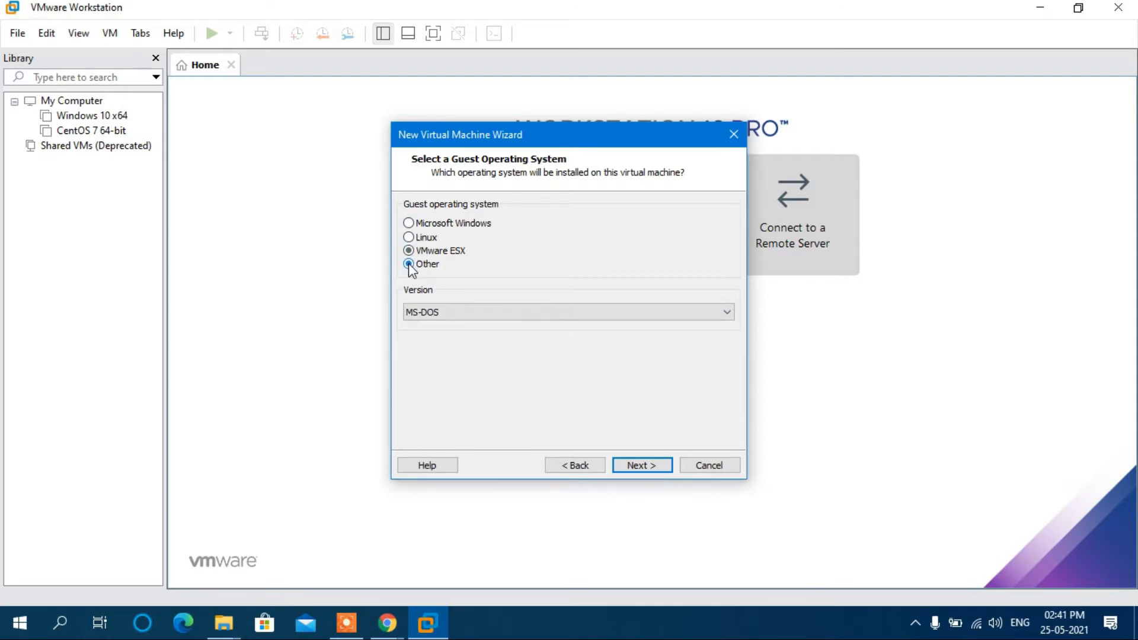
{"action": "left_click", "coordinate": [408, 222]}
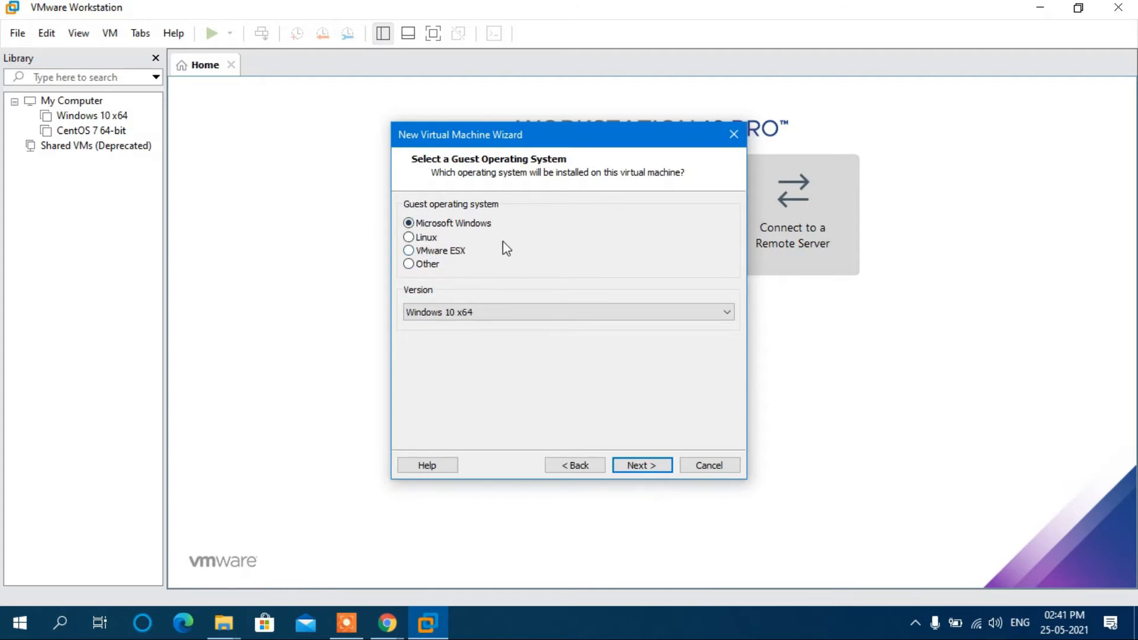
{"action": "left_click", "coordinate": [641, 459]}
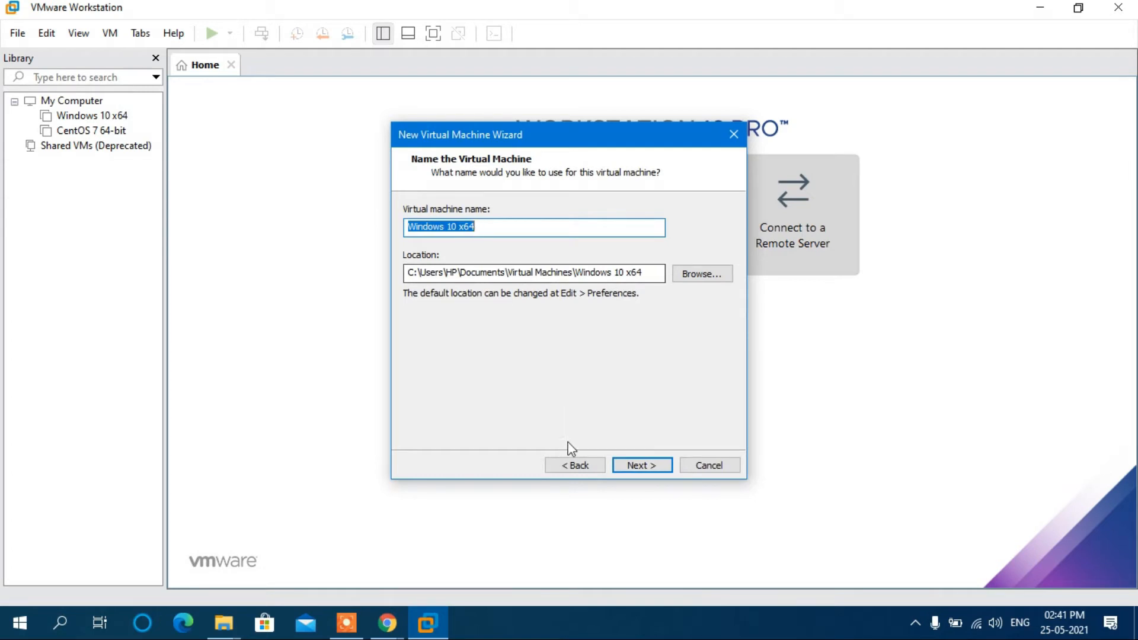
{"action": "left_click", "coordinate": [588, 468]}
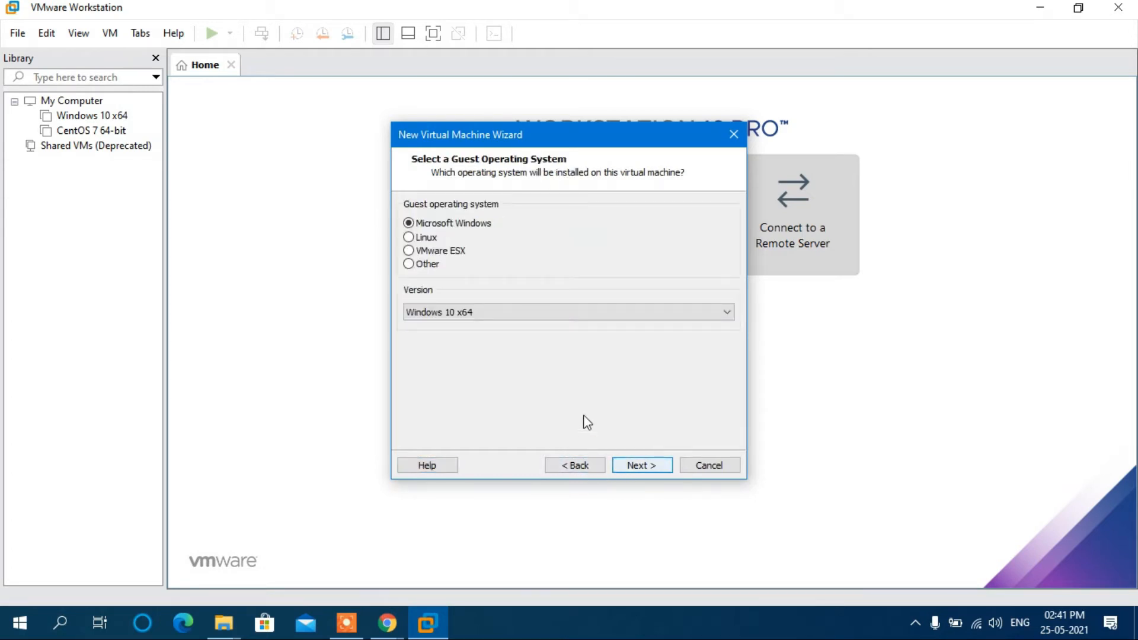
{"action": "left_click", "coordinate": [474, 312]}
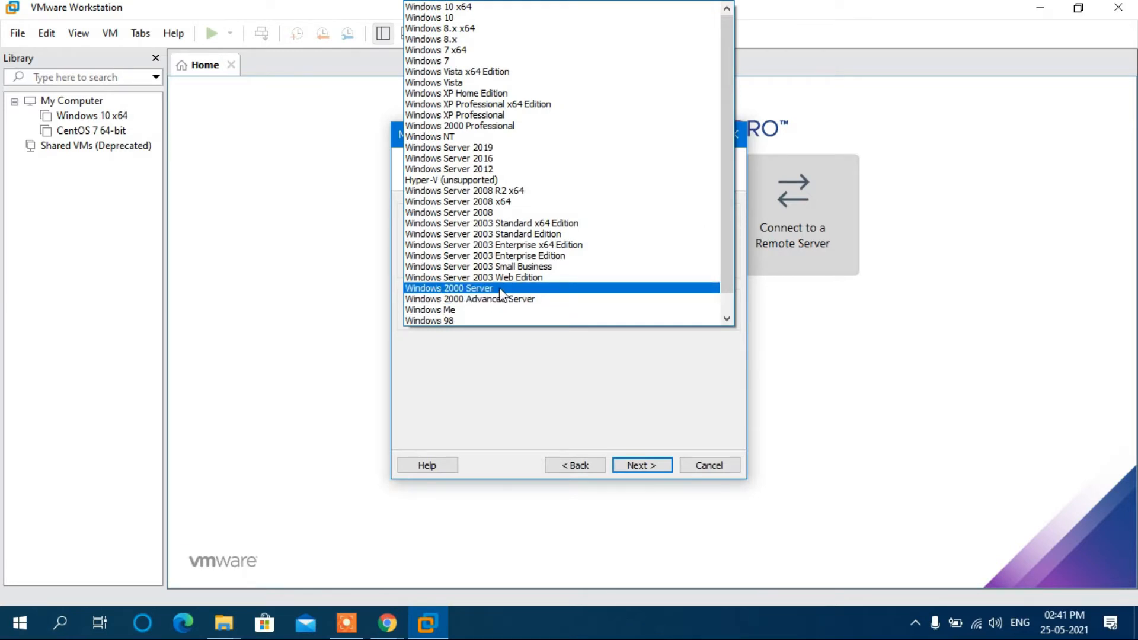
{"action": "left_click", "coordinate": [508, 8]}
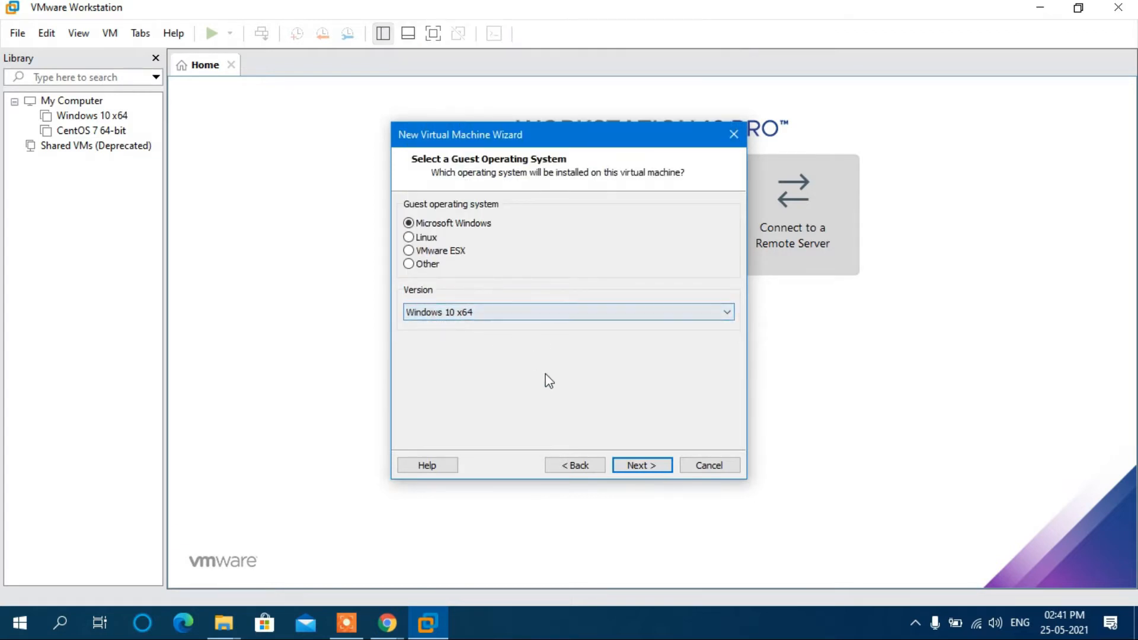
{"action": "left_click", "coordinate": [640, 464]}
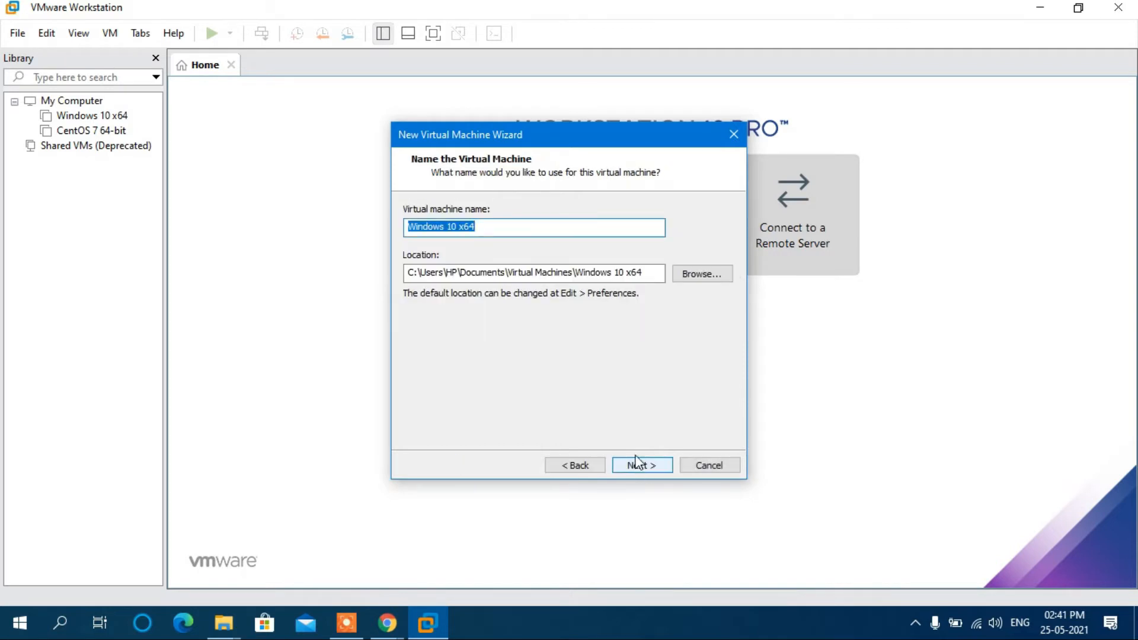
Keep the name Windows 10 x64 and set the virtual machine location to a new folder named machine on the F: drive.
{"action": "left_click", "coordinate": [688, 275]}
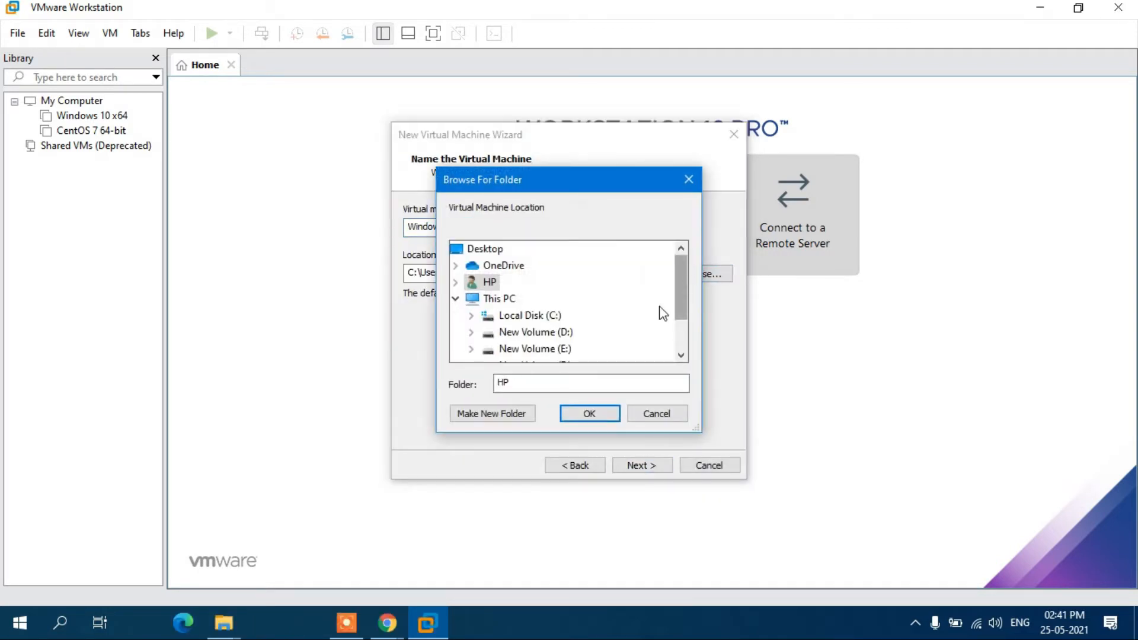
{"action": "left_click_drag", "start_coordinate": [677, 300], "coordinate": [680, 323]}
{"action": "left_click", "coordinate": [549, 331]}
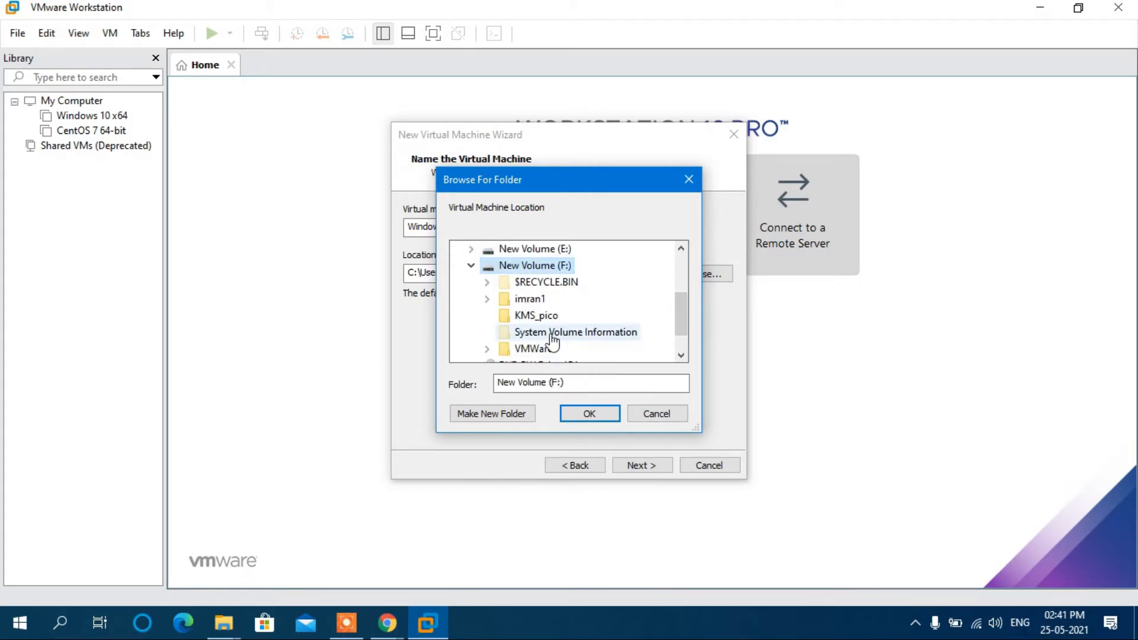
{"action": "scroll", "coordinate": [569, 323], "scroll_direction": "down", "scroll_amount": 1}
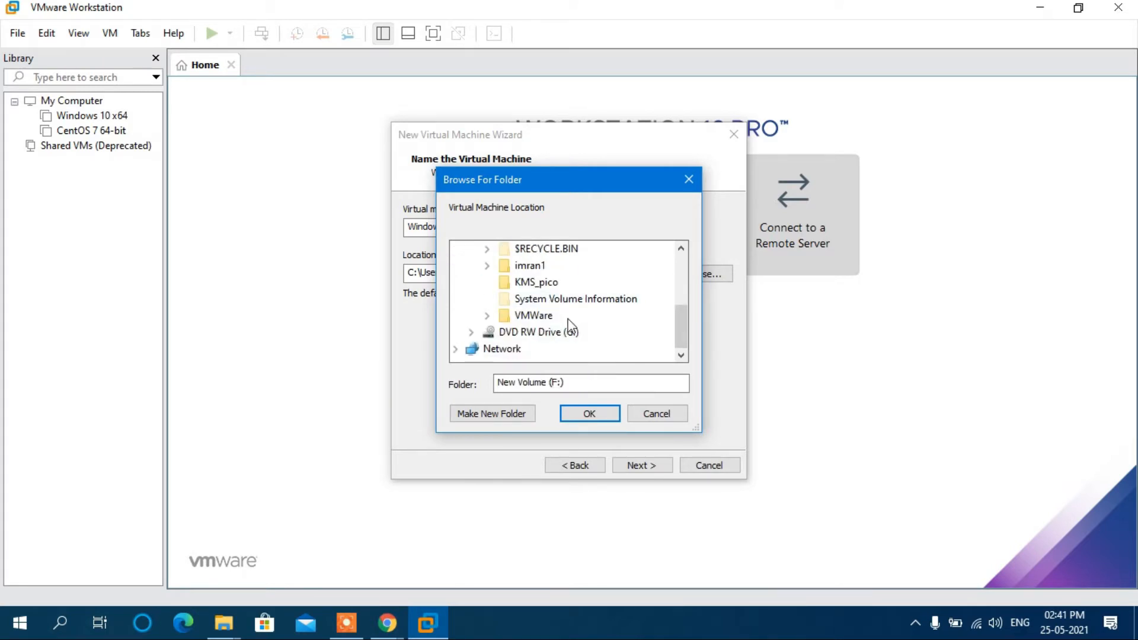
{"action": "scroll", "coordinate": [571, 325], "scroll_direction": "up", "scroll_amount": 1}
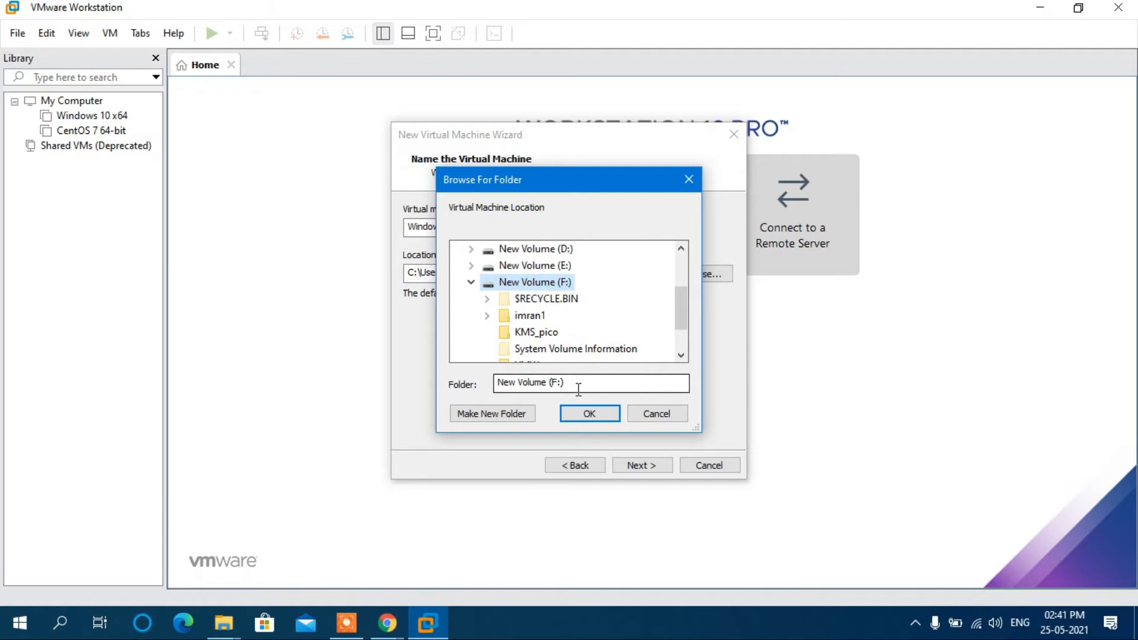
{"action": "left_click", "coordinate": [525, 415]}
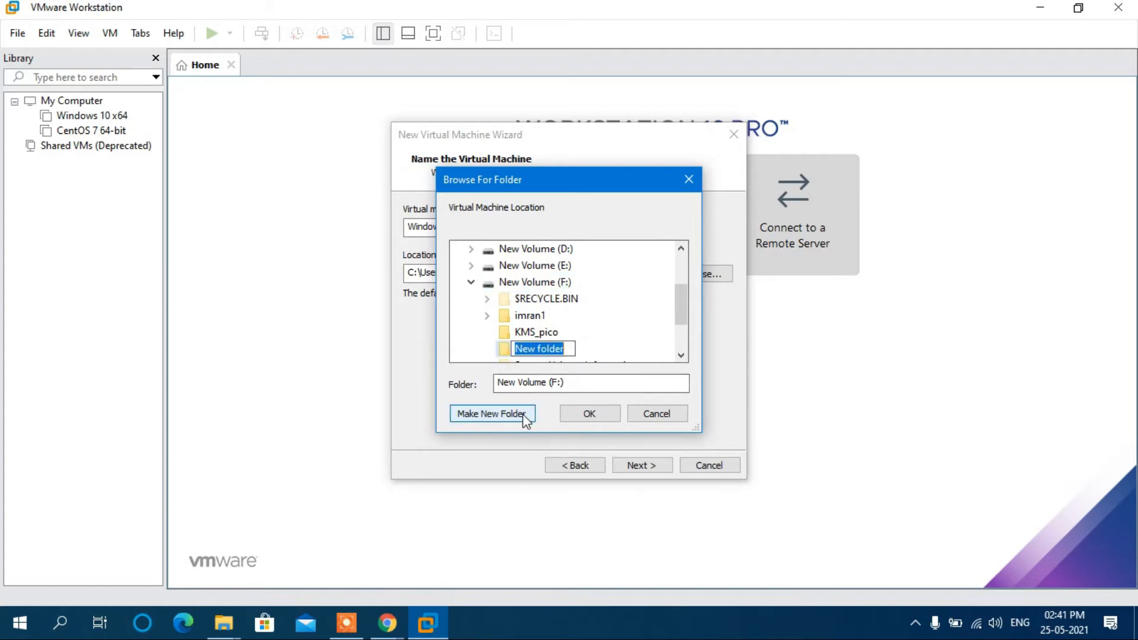
{"action": "type", "text": "machine"}
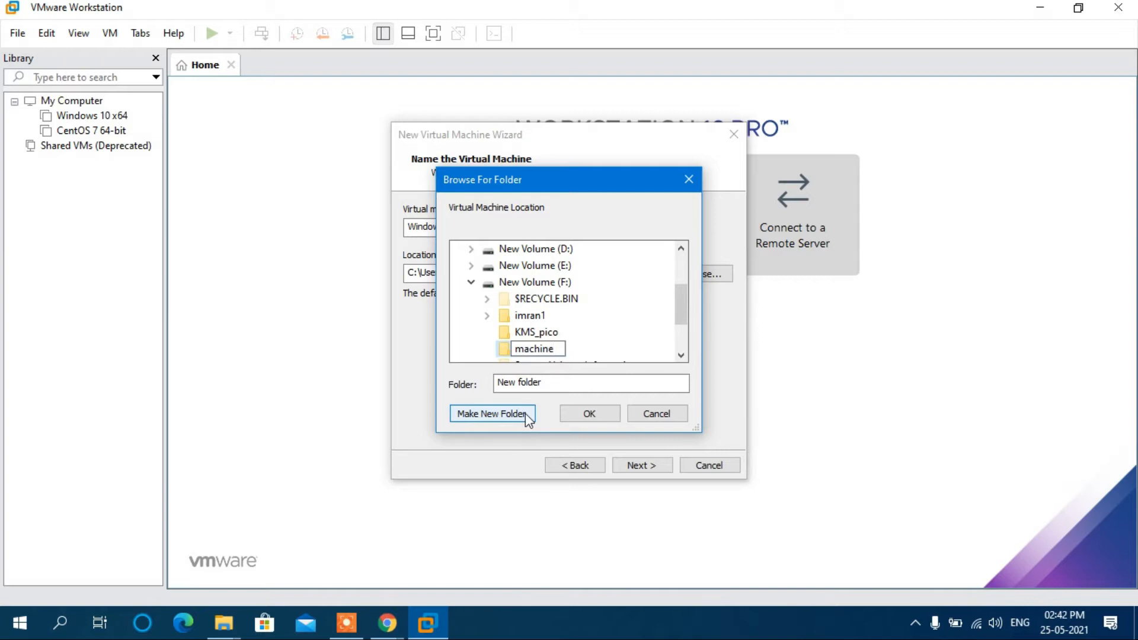
{"action": "key", "text": "Return"}
{"action": "left_click", "coordinate": [599, 411]}
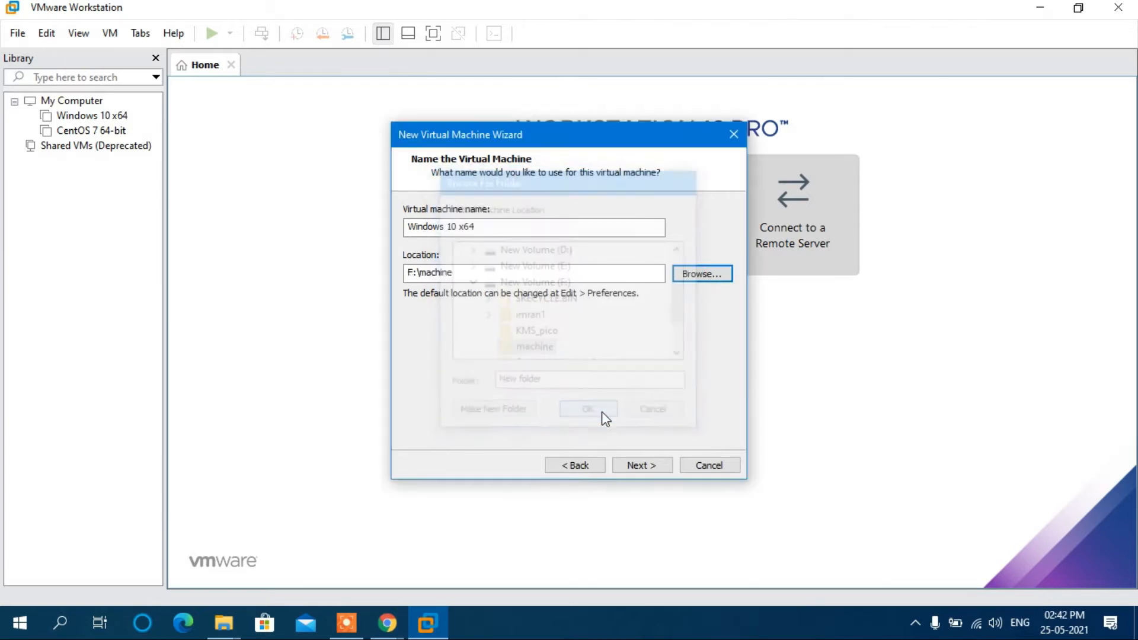
{"action": "left_click", "coordinate": [643, 465]}
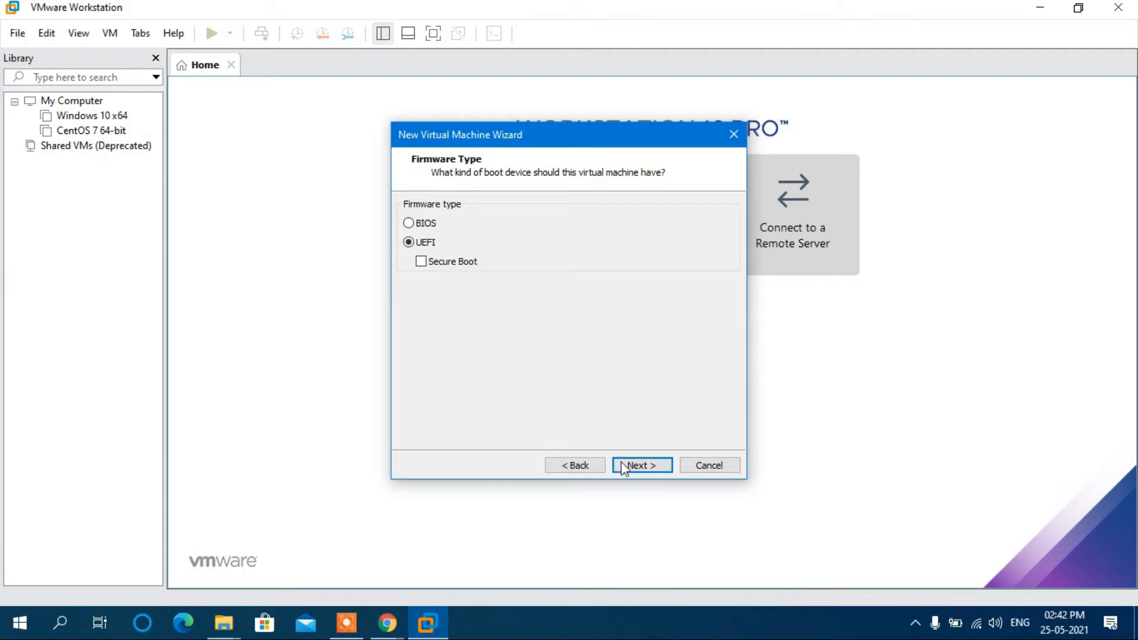
Accept UEFI firmware, one processor with two cores, and 1024 MB of memory for the virtual machine.
{"action": "left_click", "coordinate": [653, 468]}
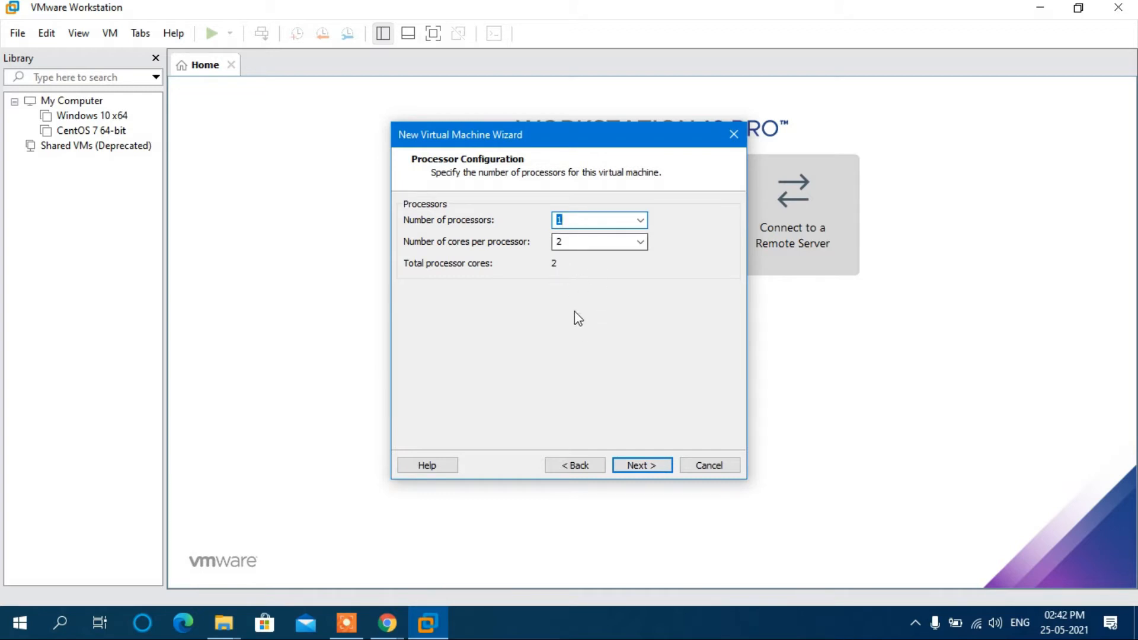
{"action": "left_click", "coordinate": [649, 467]}
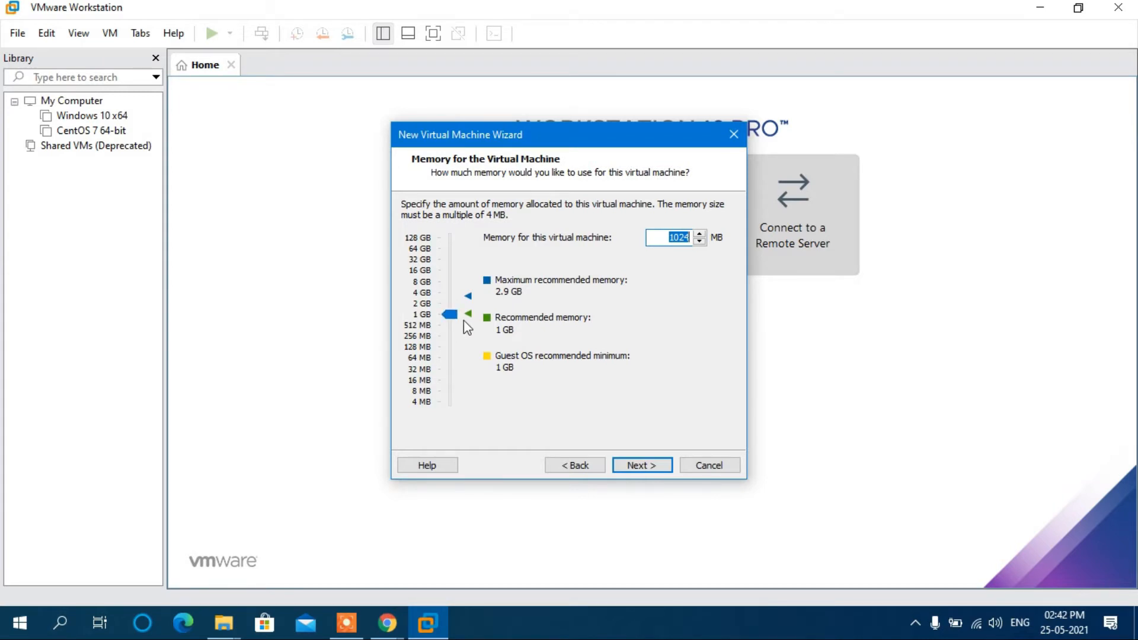
{"action": "left_click", "coordinate": [643, 469]}
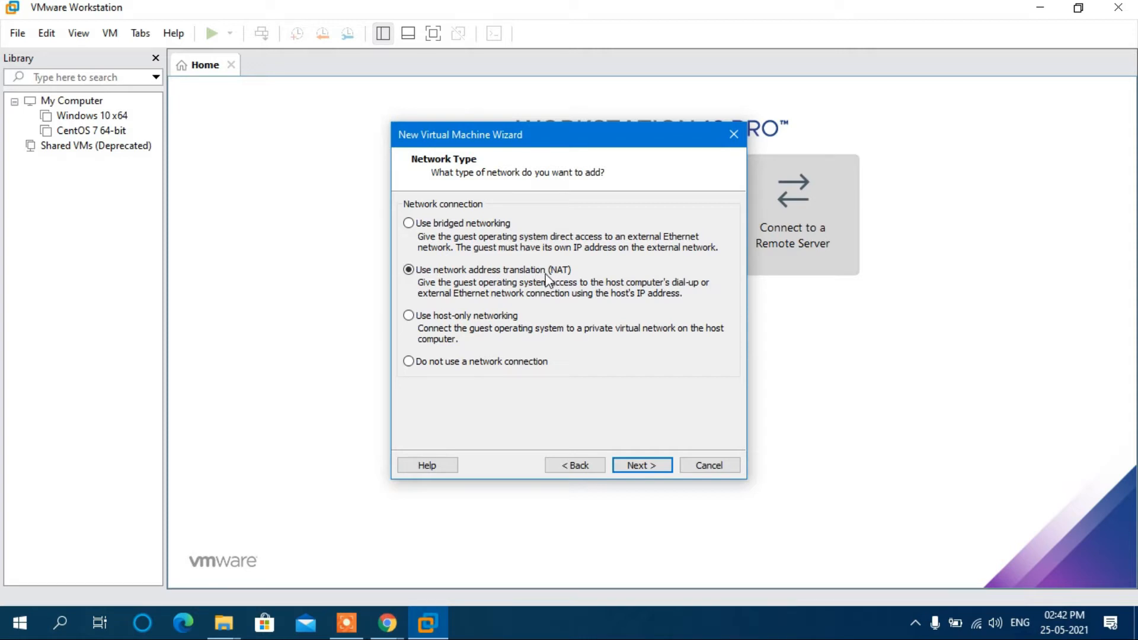
Set the virtual machine's network connection to network address translation (NAT).
{"action": "left_click", "coordinate": [409, 363]}
{"action": "left_click", "coordinate": [409, 270]}
{"action": "left_click", "coordinate": [640, 464]}
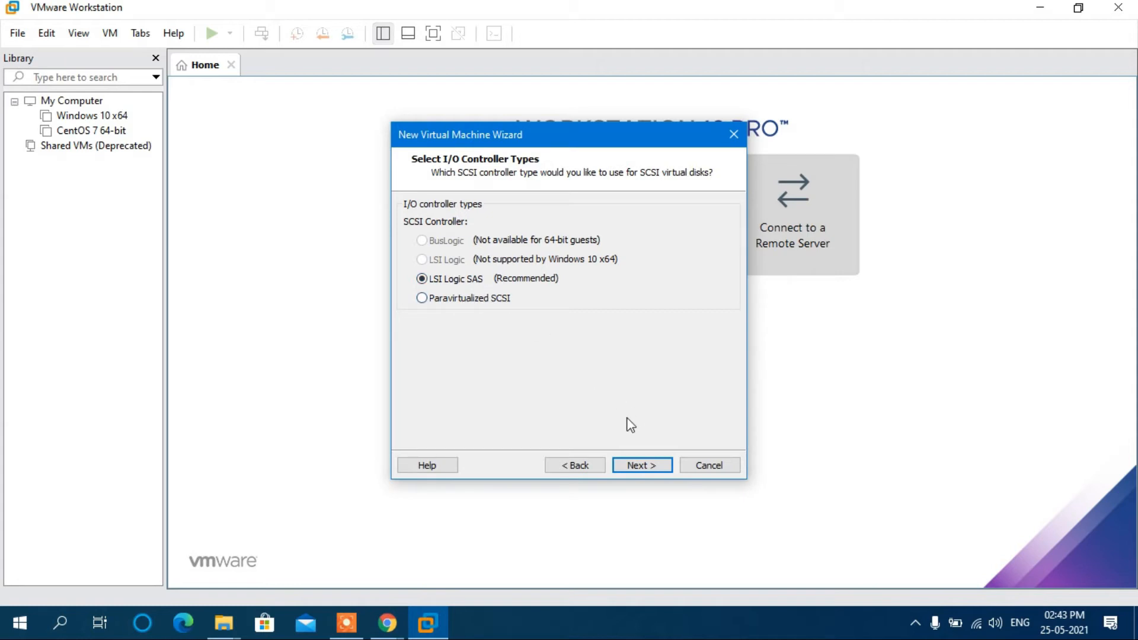
Accept the LSI Logic SAS controller and NVMe disk type, and choose to create a new virtual disk.
{"action": "left_click", "coordinate": [642, 465]}
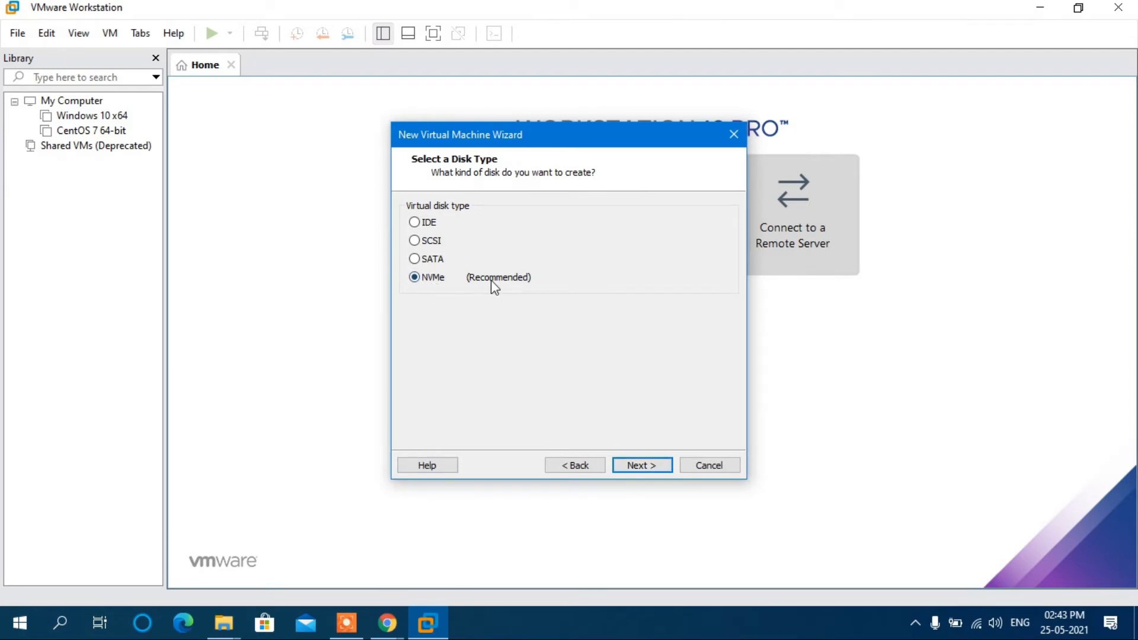
{"action": "left_click", "coordinate": [631, 465]}
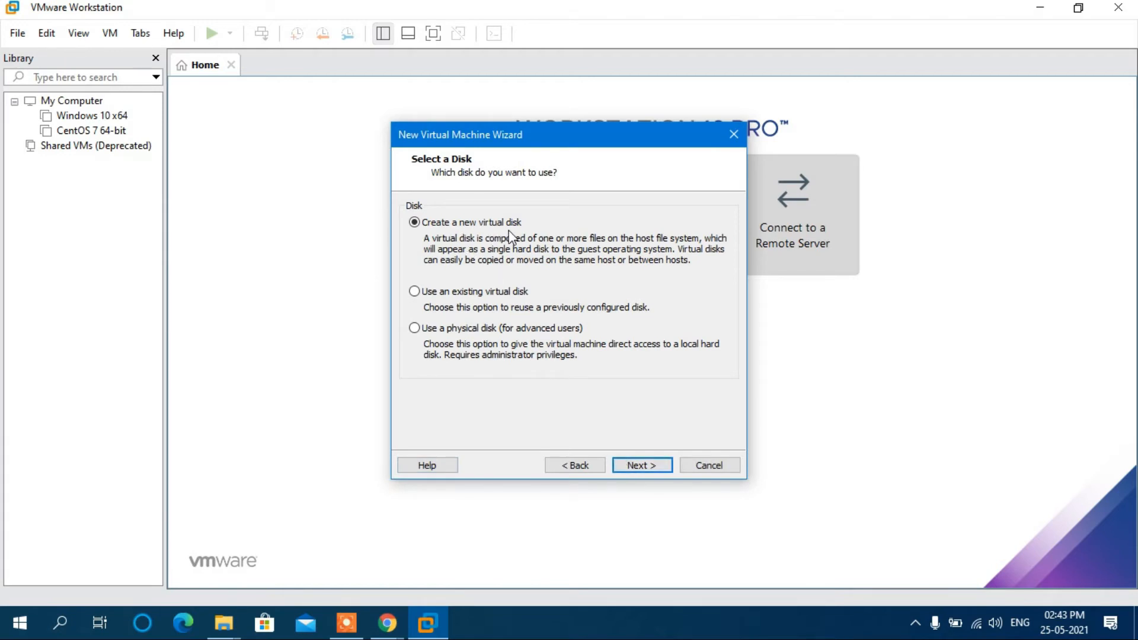
{"action": "left_click", "coordinate": [642, 465]}
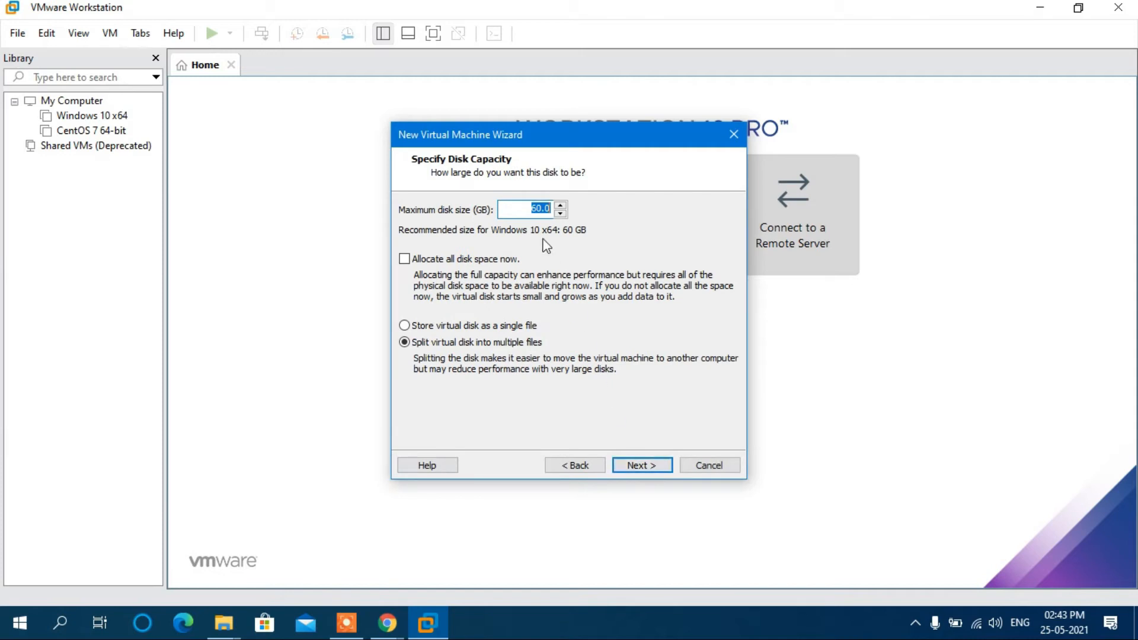
Set the maximum disk size to 10 GB and store the virtual disk as a single file.
{"action": "left_click", "coordinate": [532, 209]}
{"action": "left_click_drag", "start_coordinate": [532, 209], "coordinate": [551, 210]}
{"action": "type", "text": "10"}
{"action": "left_click", "coordinate": [405, 326]}
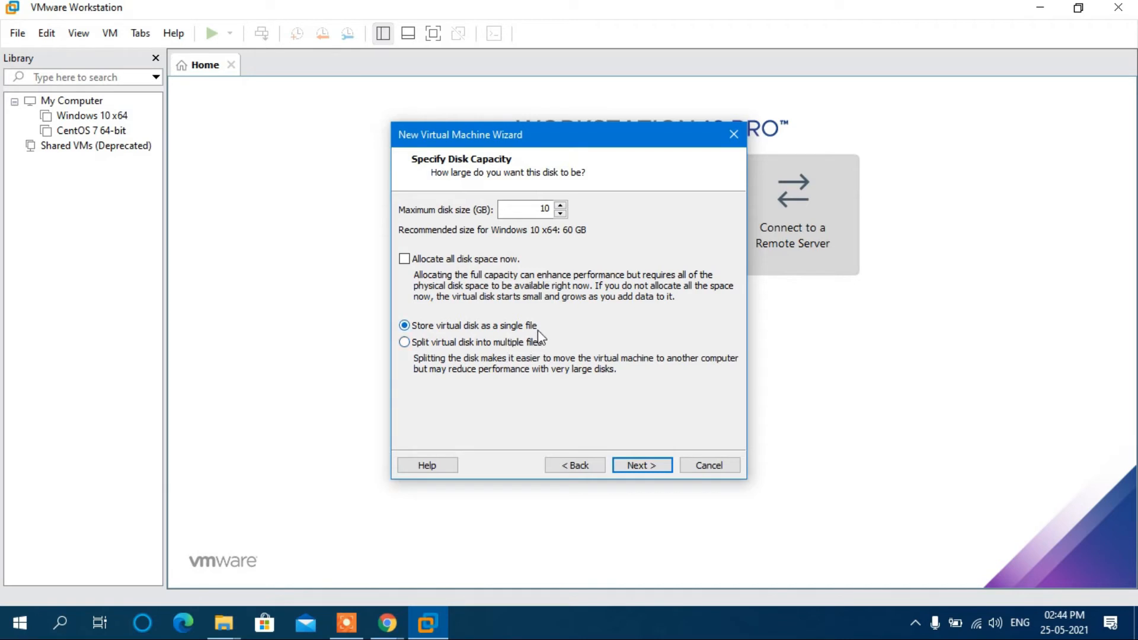
{"action": "left_click", "coordinate": [639, 466]}
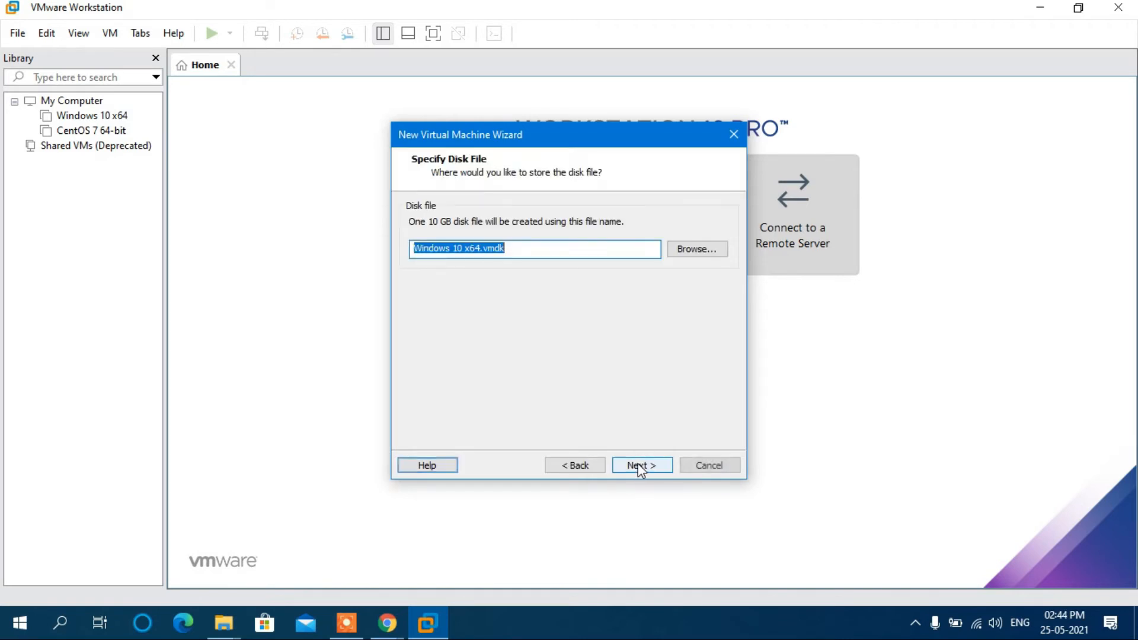
Browse for the disk file location and create a folder named space inside the machine folder on the F: drive.
{"action": "left_click", "coordinate": [534, 250]}
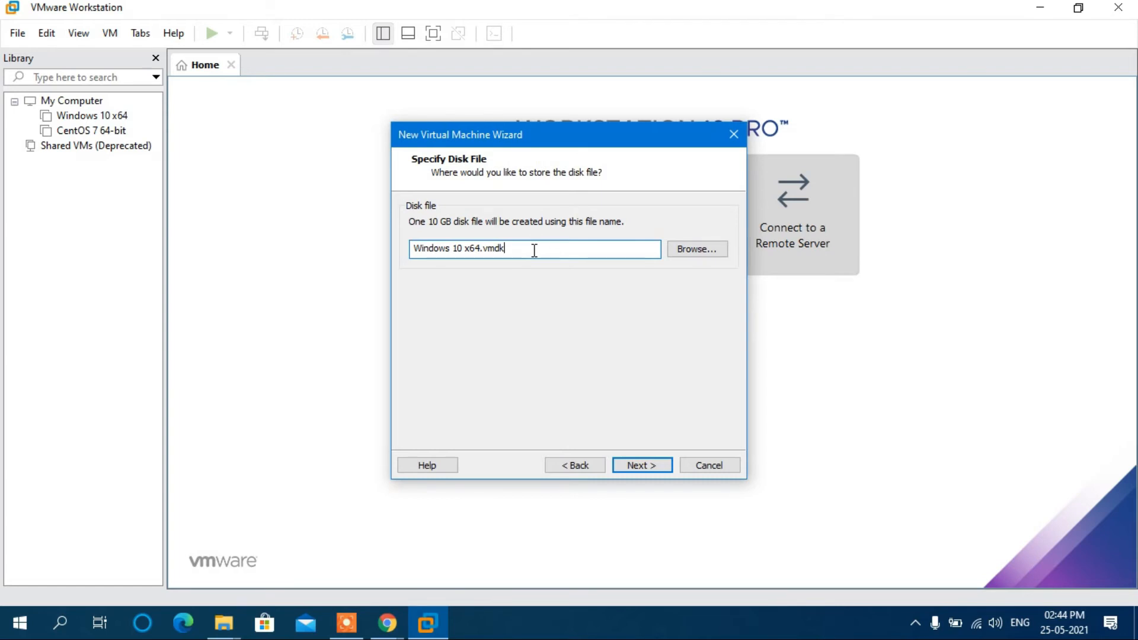
{"action": "left_click", "coordinate": [688, 256]}
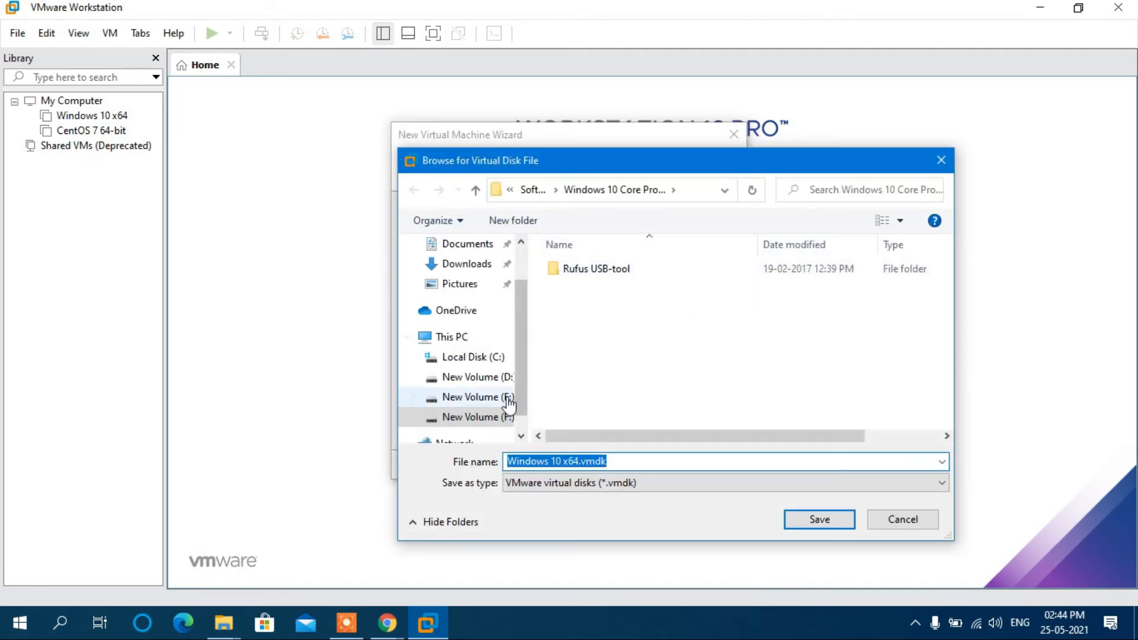
{"action": "left_click", "coordinate": [489, 417]}
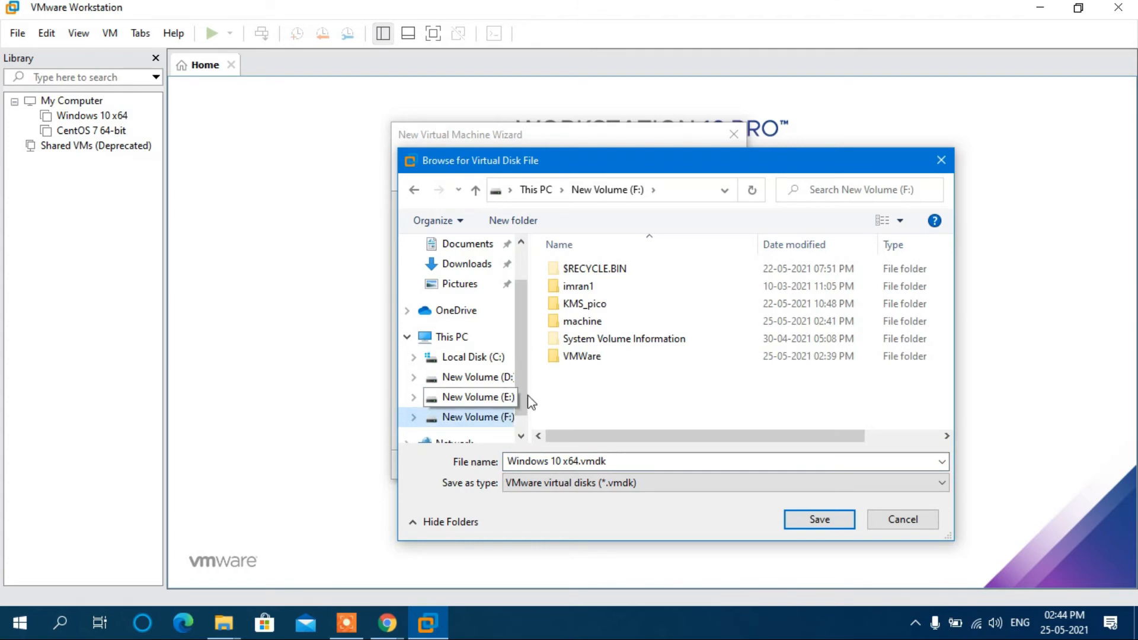
{"action": "double_click", "coordinate": [577, 321]}
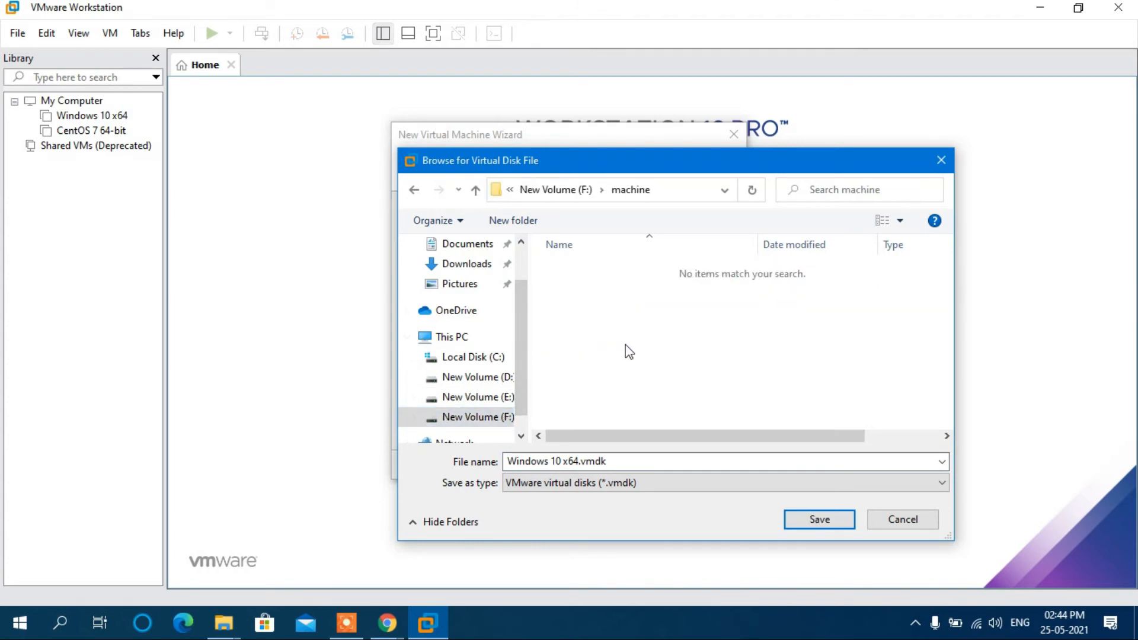
{"action": "right_click", "coordinate": [664, 327]}
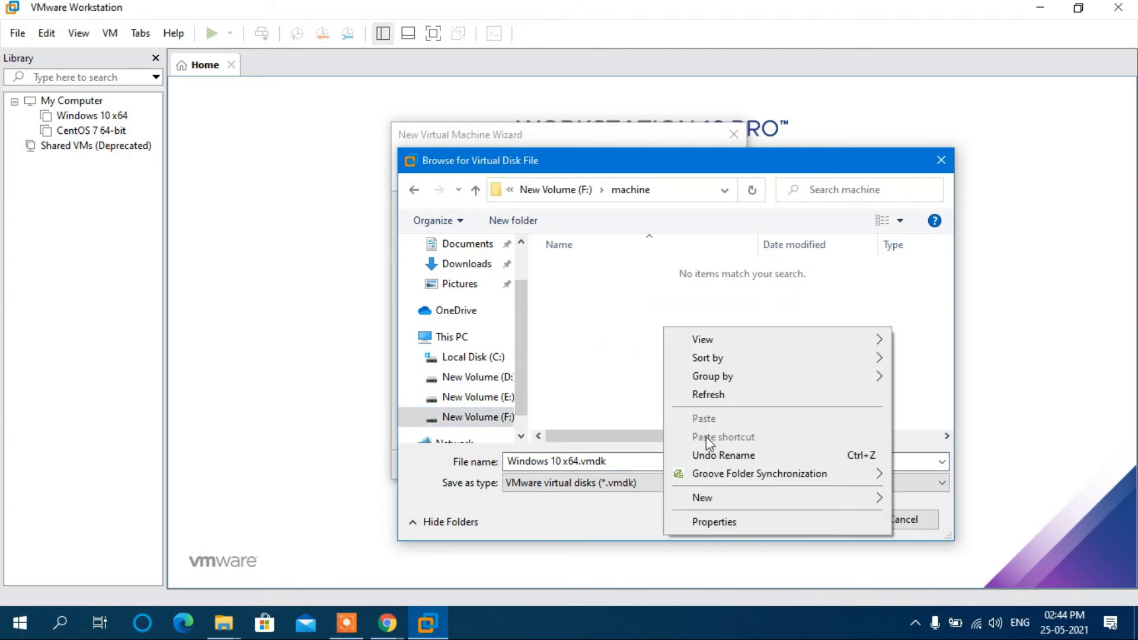
{"action": "mouse_move", "coordinate": [707, 501]}
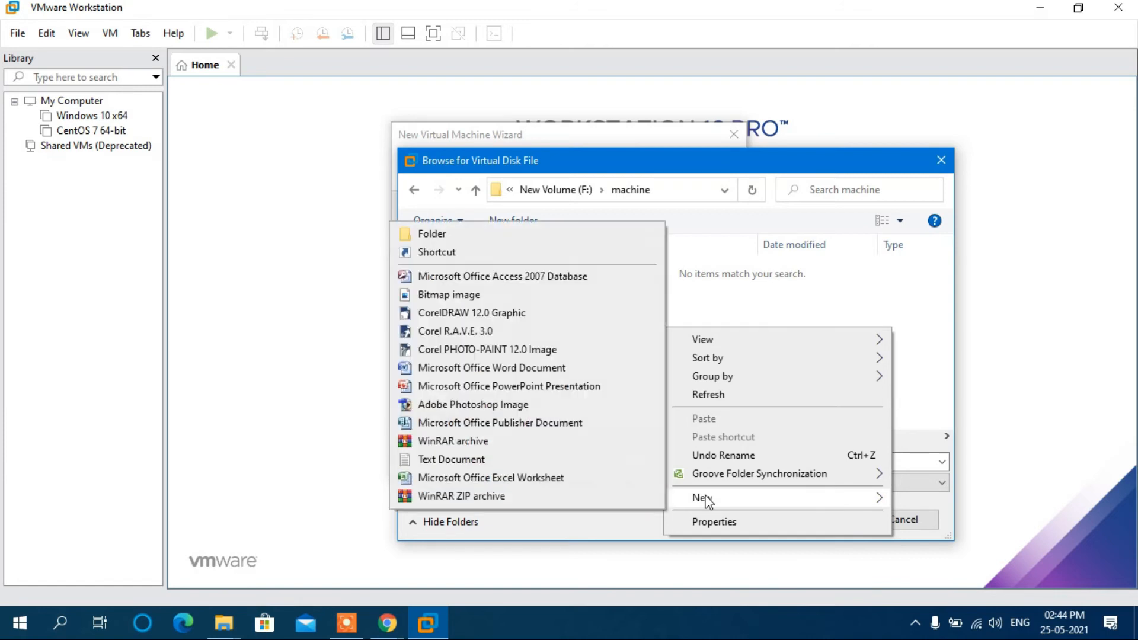
{"action": "left_click", "coordinate": [503, 237]}
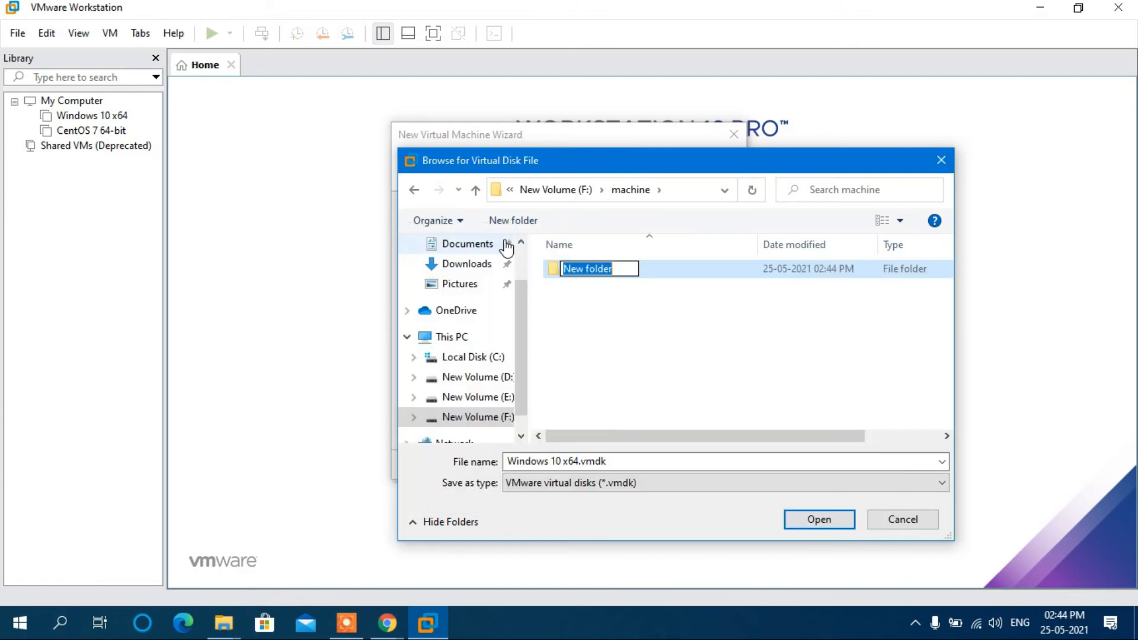
{"action": "type", "text": "space"}
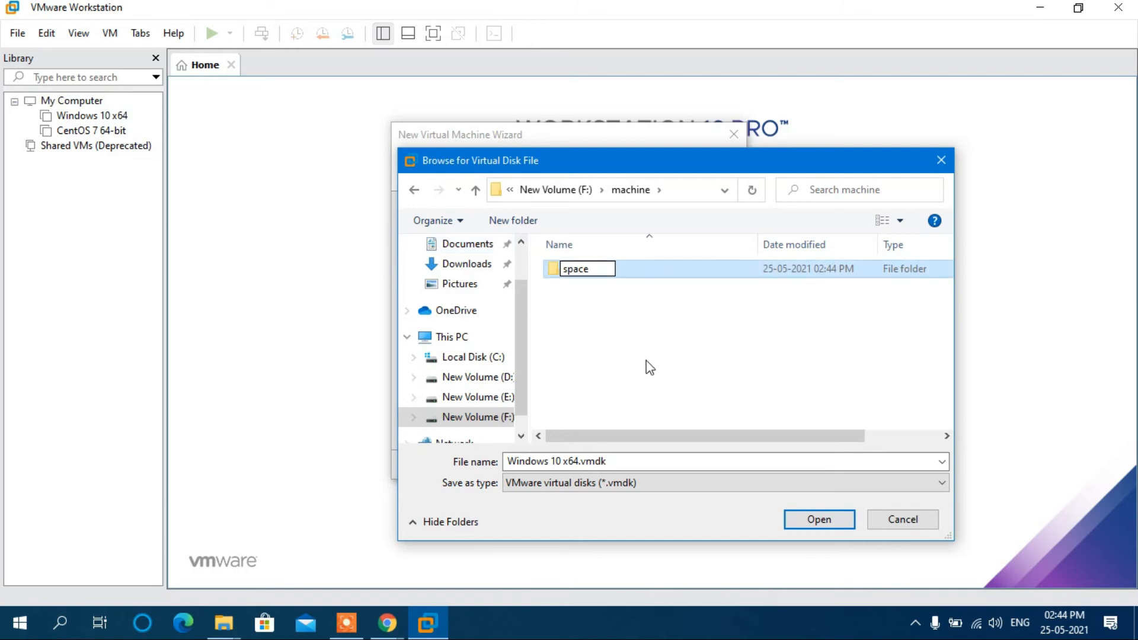
{"action": "left_click", "coordinate": [647, 399]}
Save the disk file Windows 10 x64.vmdk in the space folder and finish creating the virtual machine.
{"action": "left_click", "coordinate": [574, 282]}
{"action": "double_click", "coordinate": [574, 282]}
{"action": "left_click", "coordinate": [800, 520]}
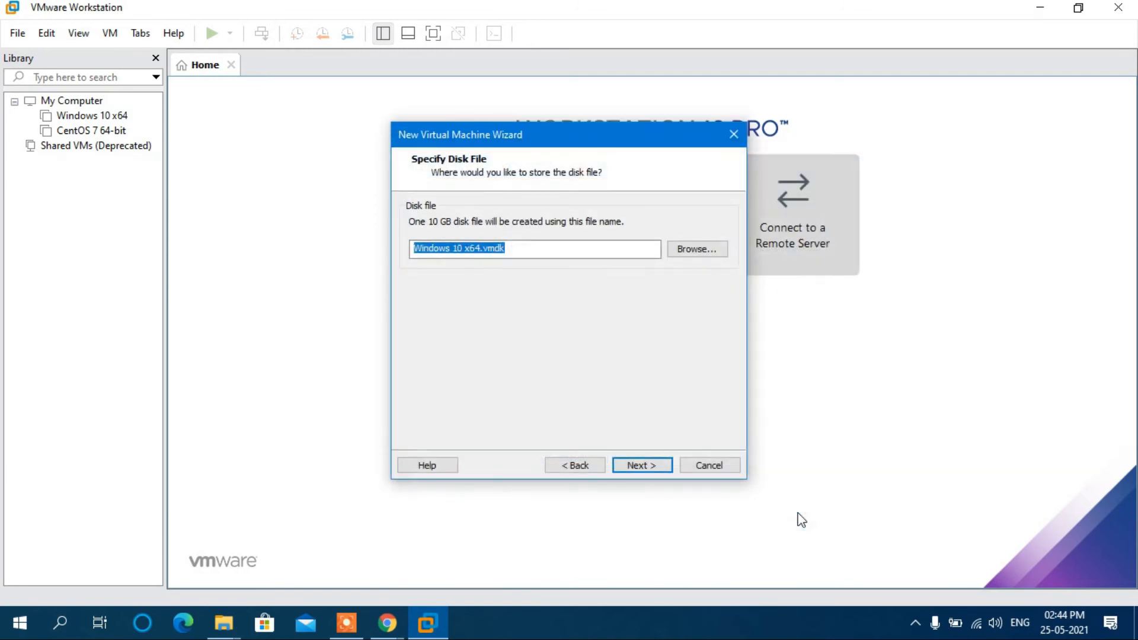
{"action": "left_click", "coordinate": [653, 465]}
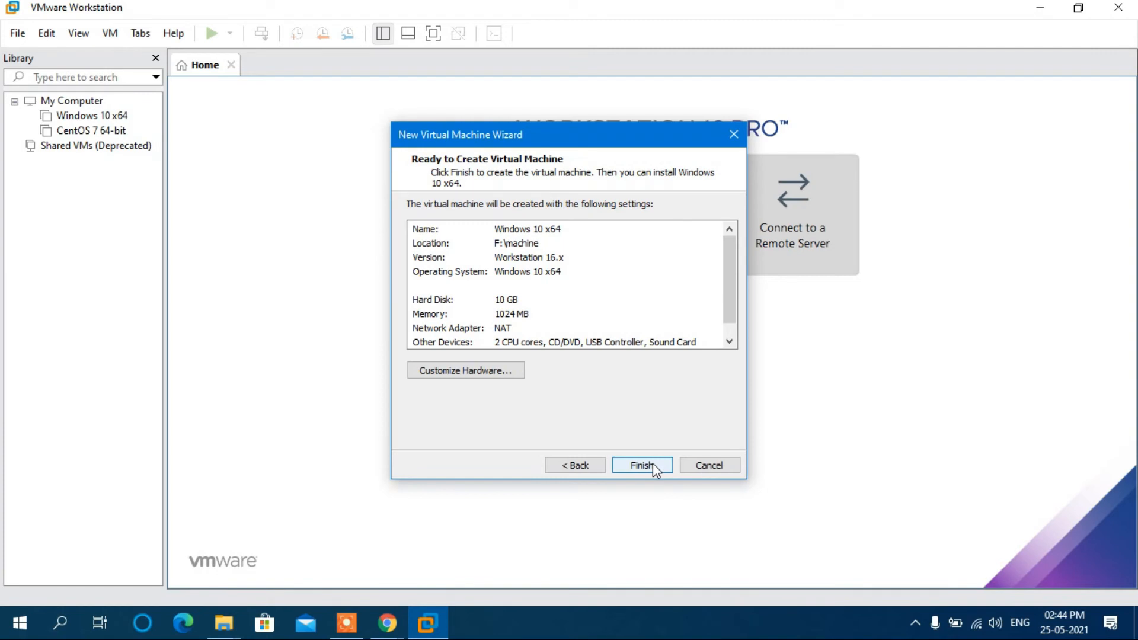
{"action": "left_click", "coordinate": [651, 464]}
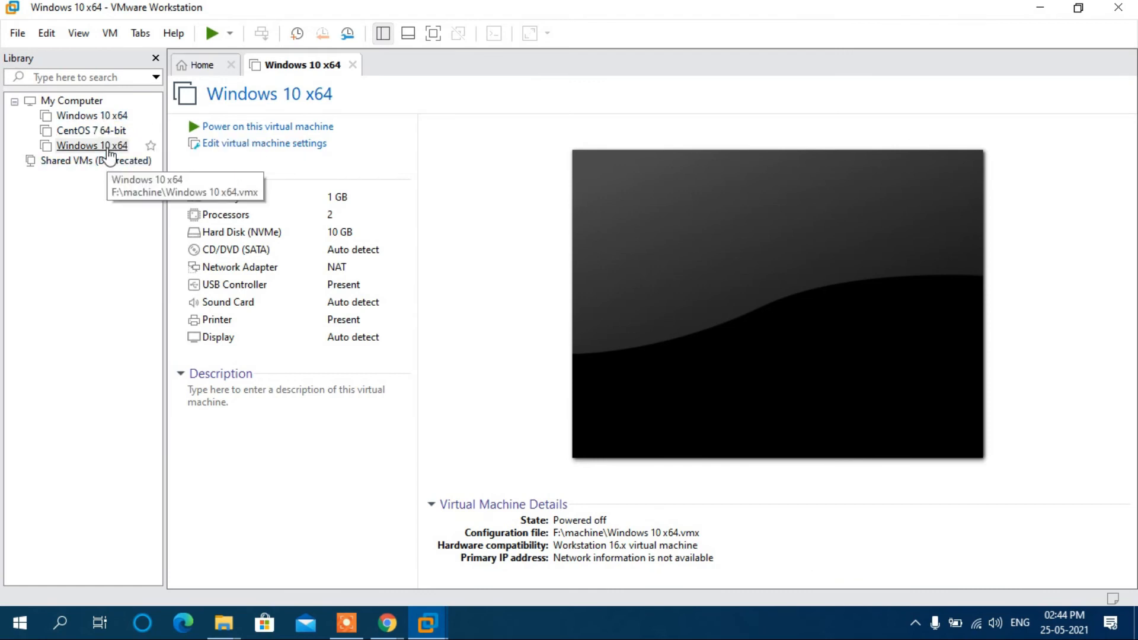
Set the new virtual machine's CD/DVD drive to use W10.CorePro.x64.M7.Apr2016.ISO from the Windows 10 Core Pro folder in Softwares on F:.
{"action": "left_click", "coordinate": [272, 145]}
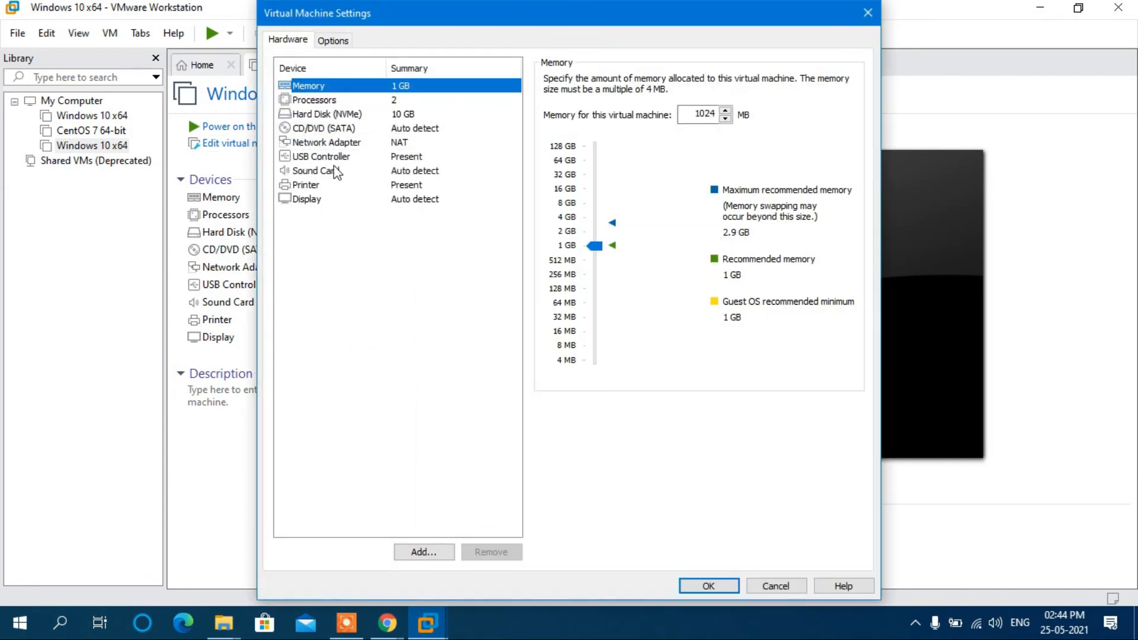
{"action": "left_click", "coordinate": [331, 131]}
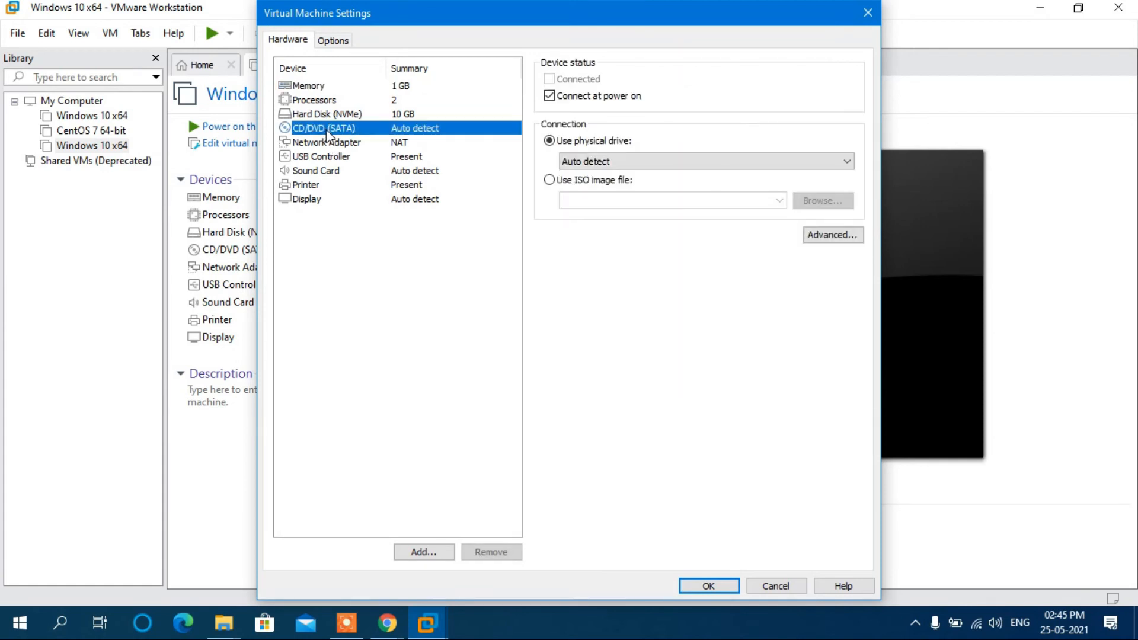
{"action": "left_click", "coordinate": [549, 179]}
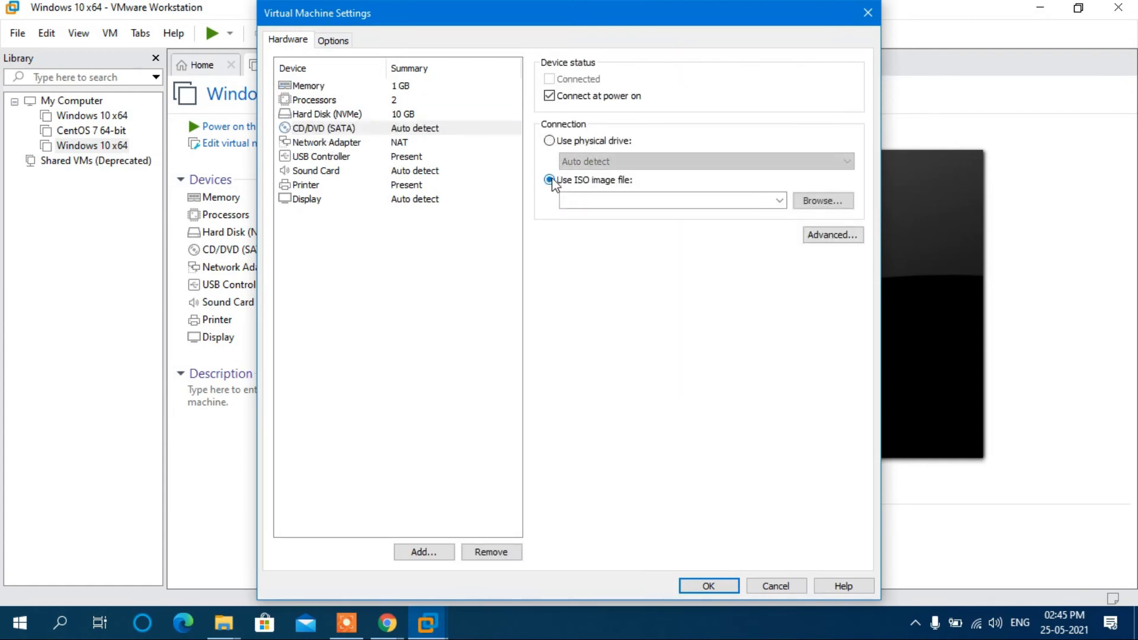
{"action": "left_click", "coordinate": [809, 200]}
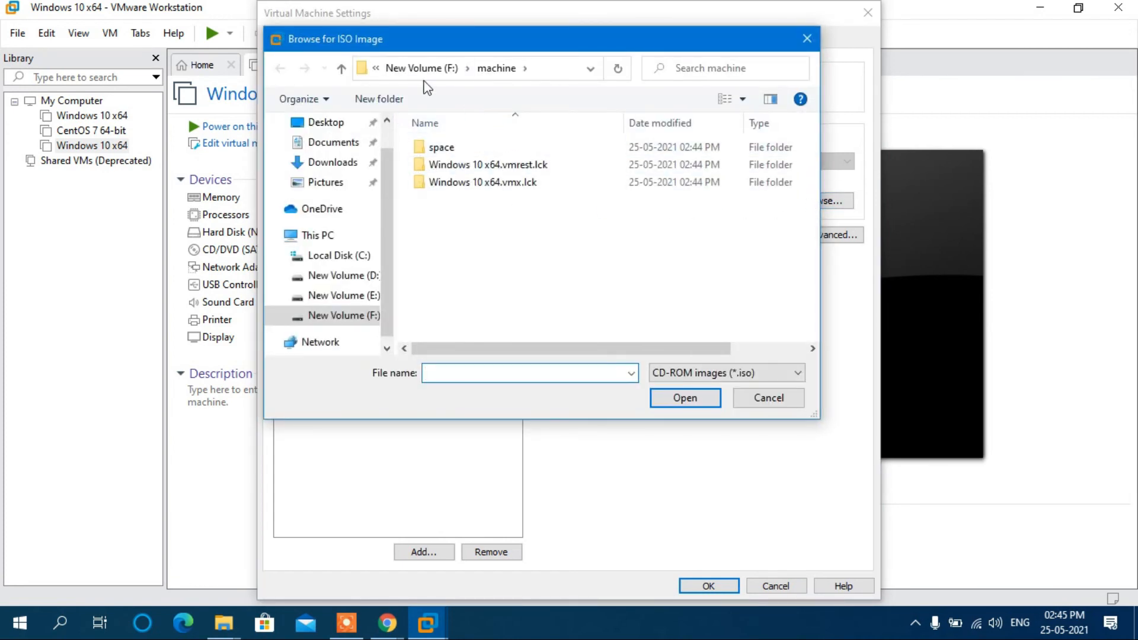
{"action": "left_click", "coordinate": [423, 70]}
{"action": "double_click", "coordinate": [451, 164]}
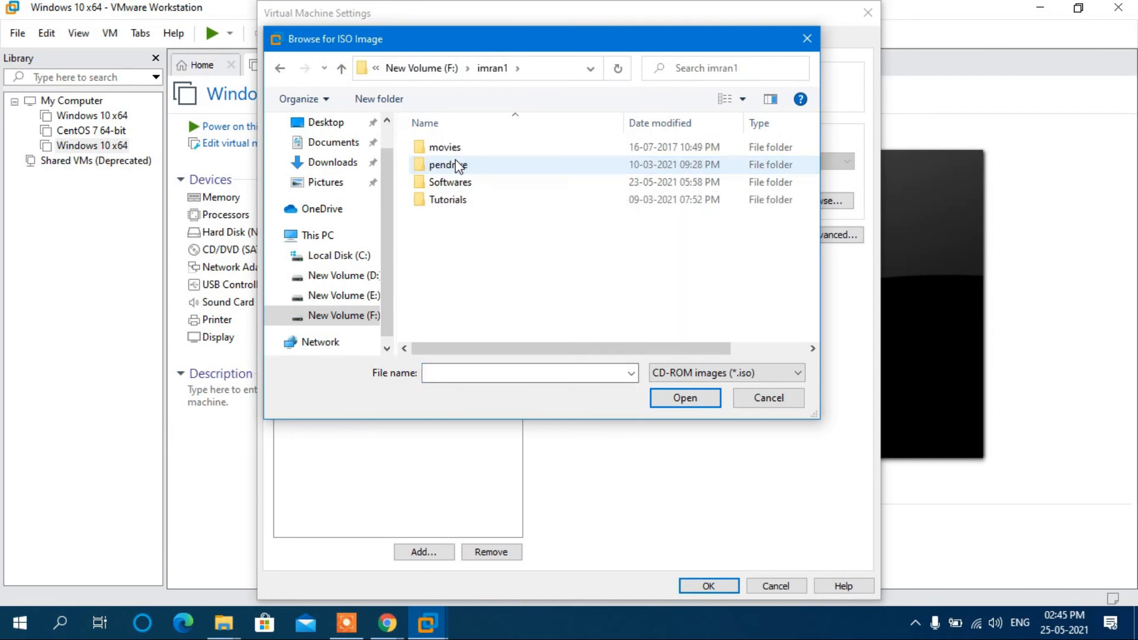
{"action": "double_click", "coordinate": [462, 183]}
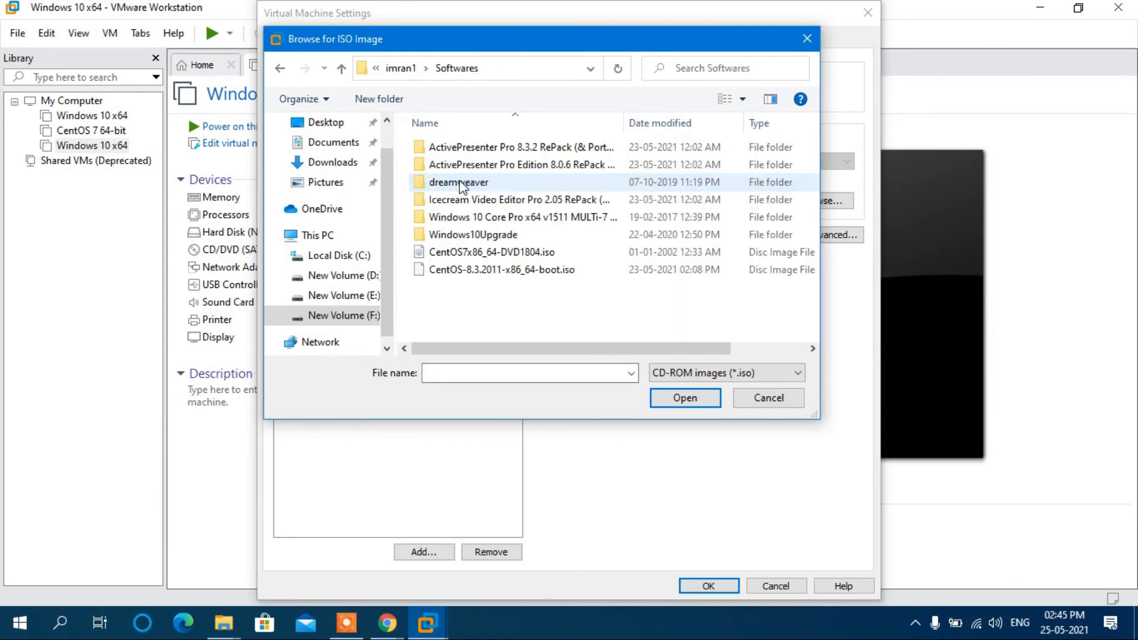
{"action": "double_click", "coordinate": [481, 220]}
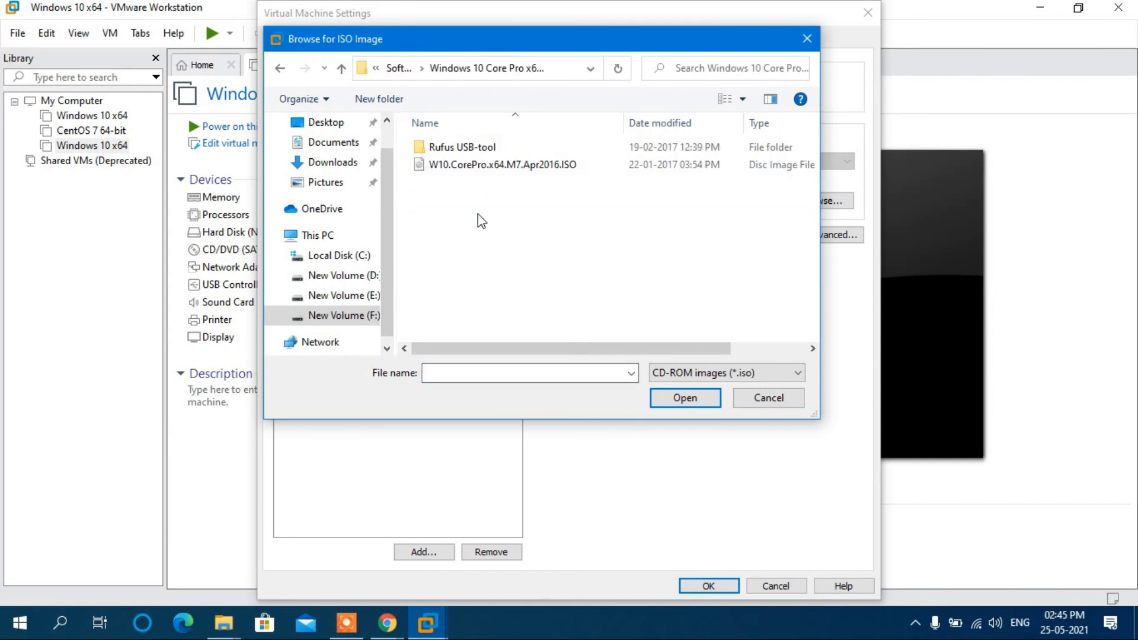
{"action": "left_click", "coordinate": [457, 169]}
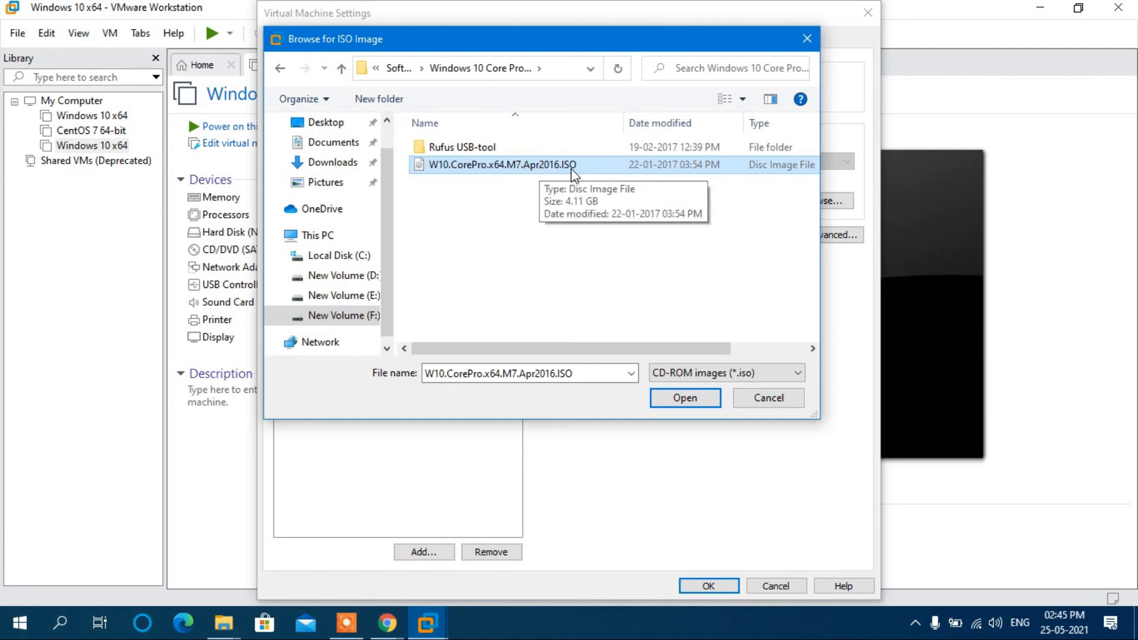
{"action": "left_click", "coordinate": [684, 397]}
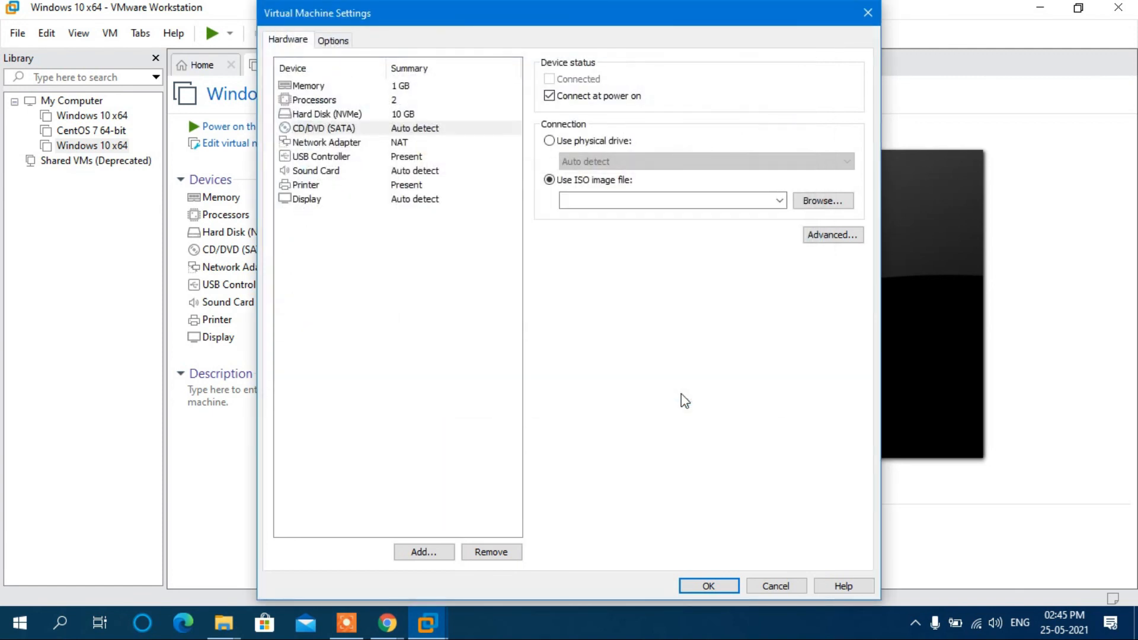
{"action": "left_click", "coordinate": [722, 583]}
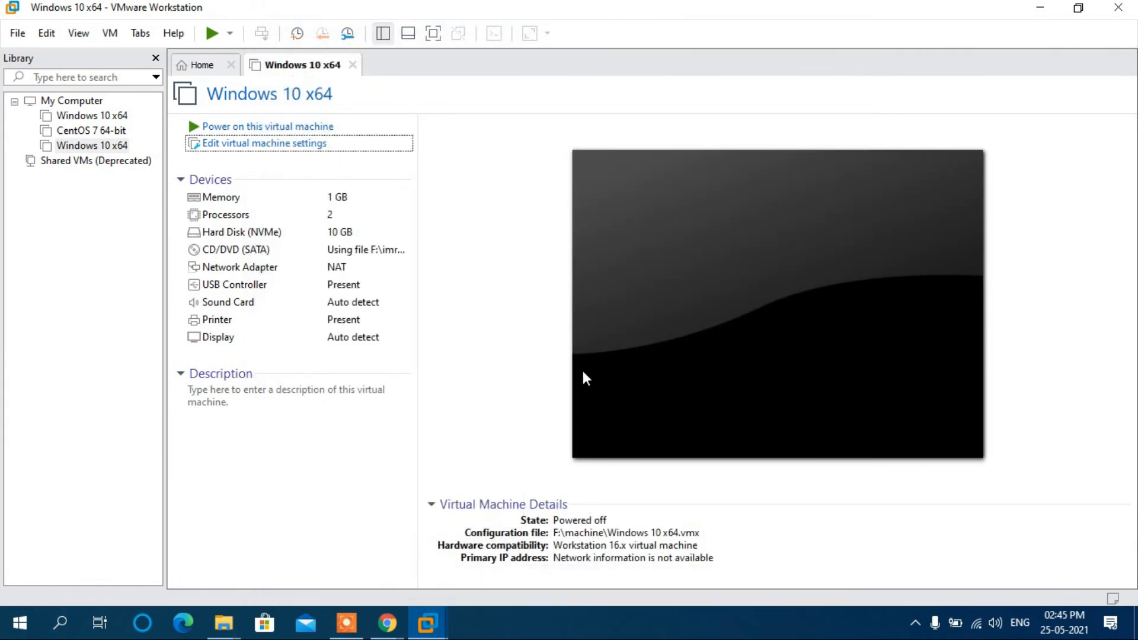
Power on the Windows 10 x64 virtual machine and boot it from the CD/DVD image.
{"action": "left_click", "coordinate": [291, 130]}
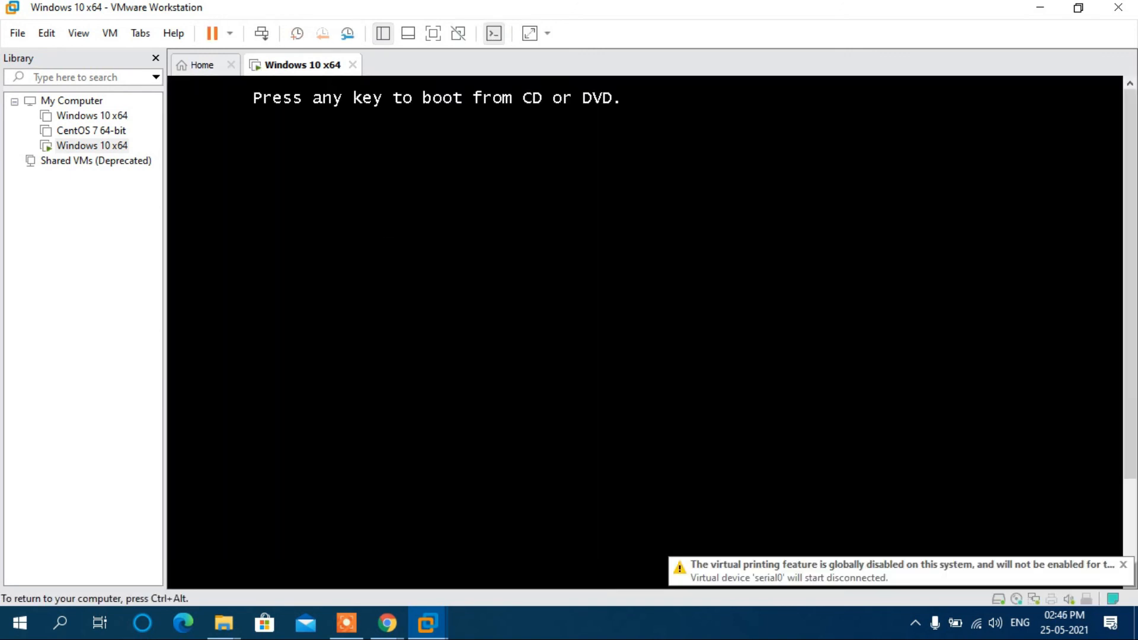
{"action": "key", "text": "Return"}
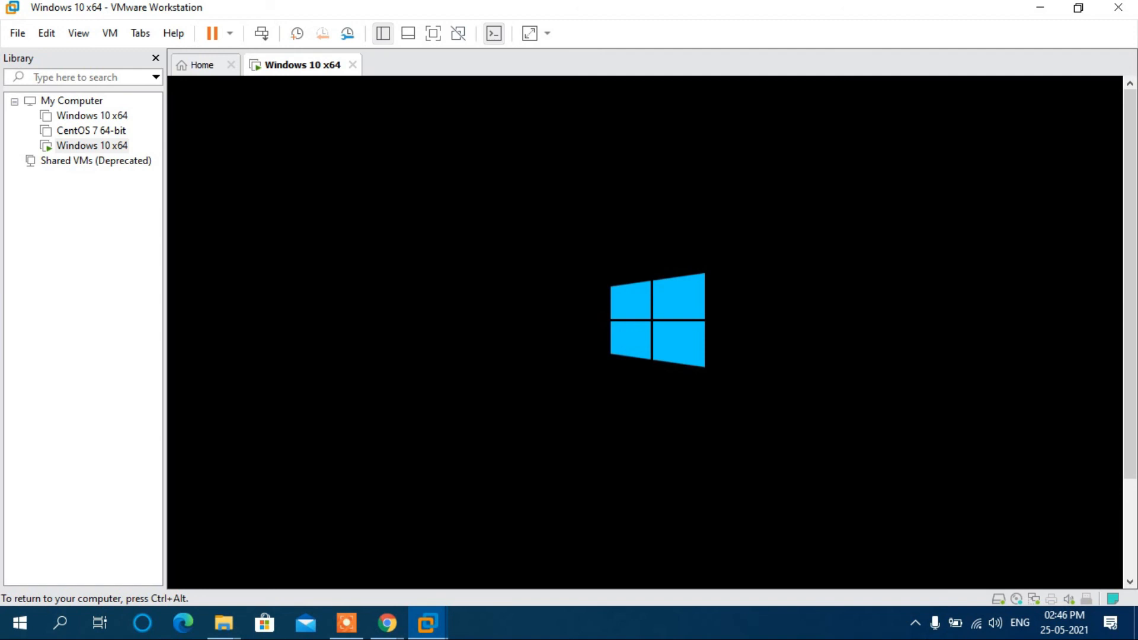